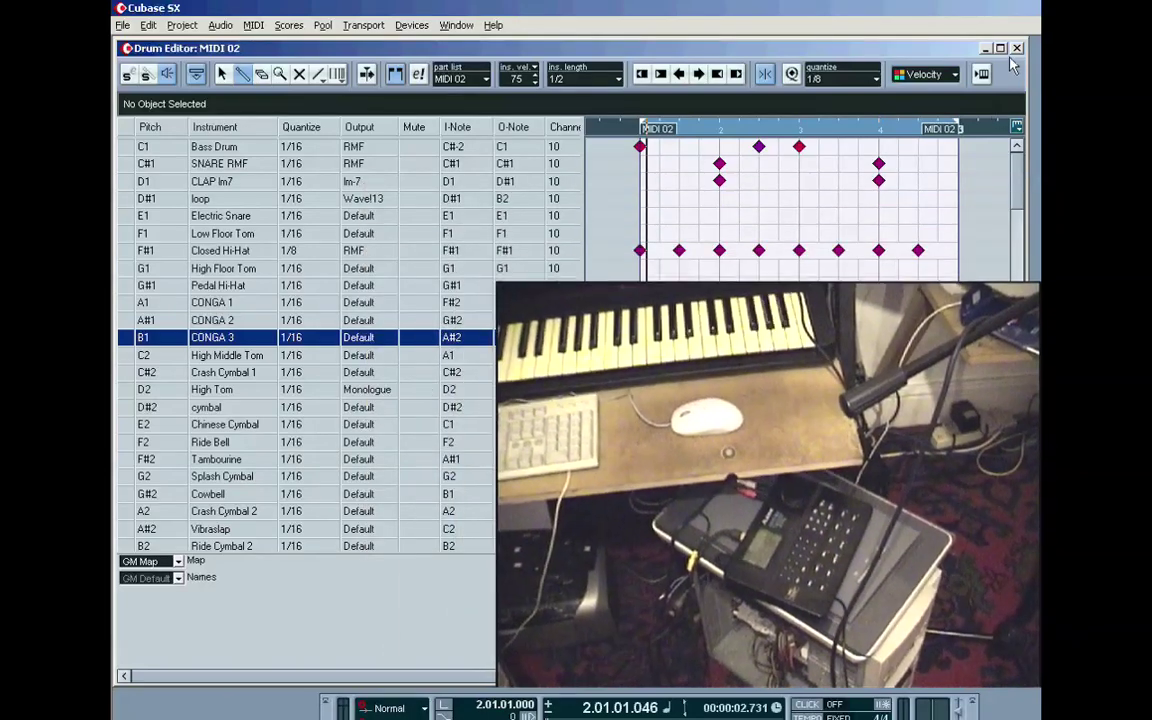
Step: Close the Drum Editor and bring up the context menu of the Audio 01 track
key(Escape)
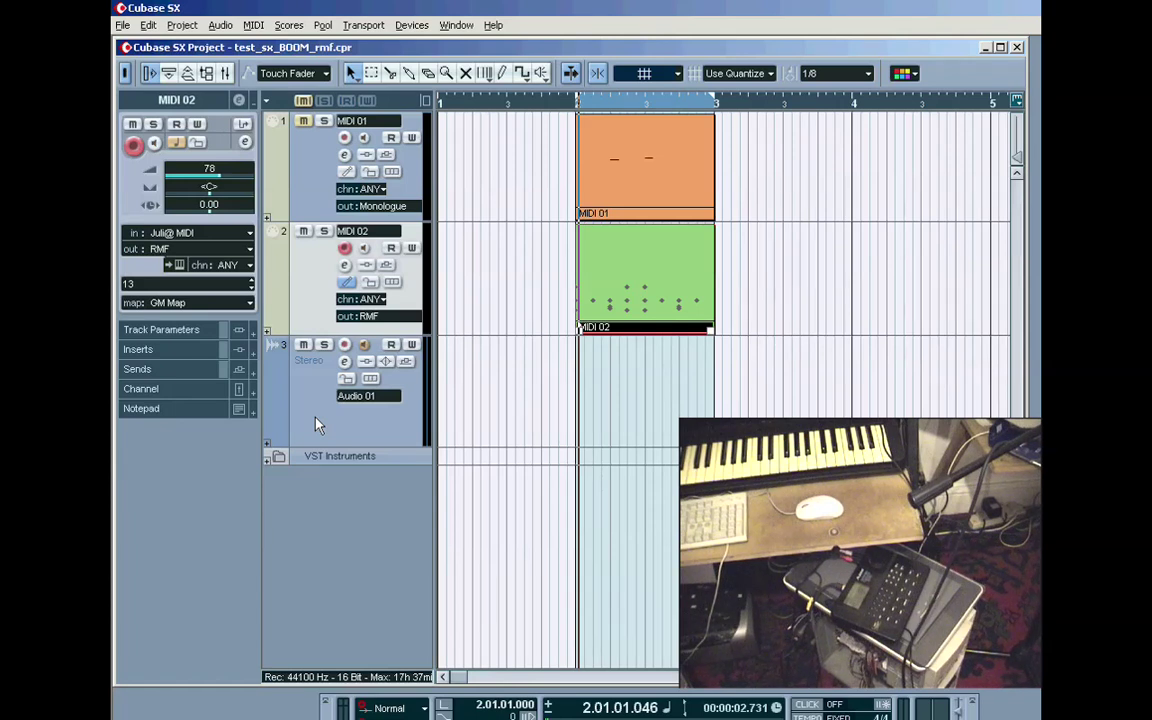
click(316, 424)
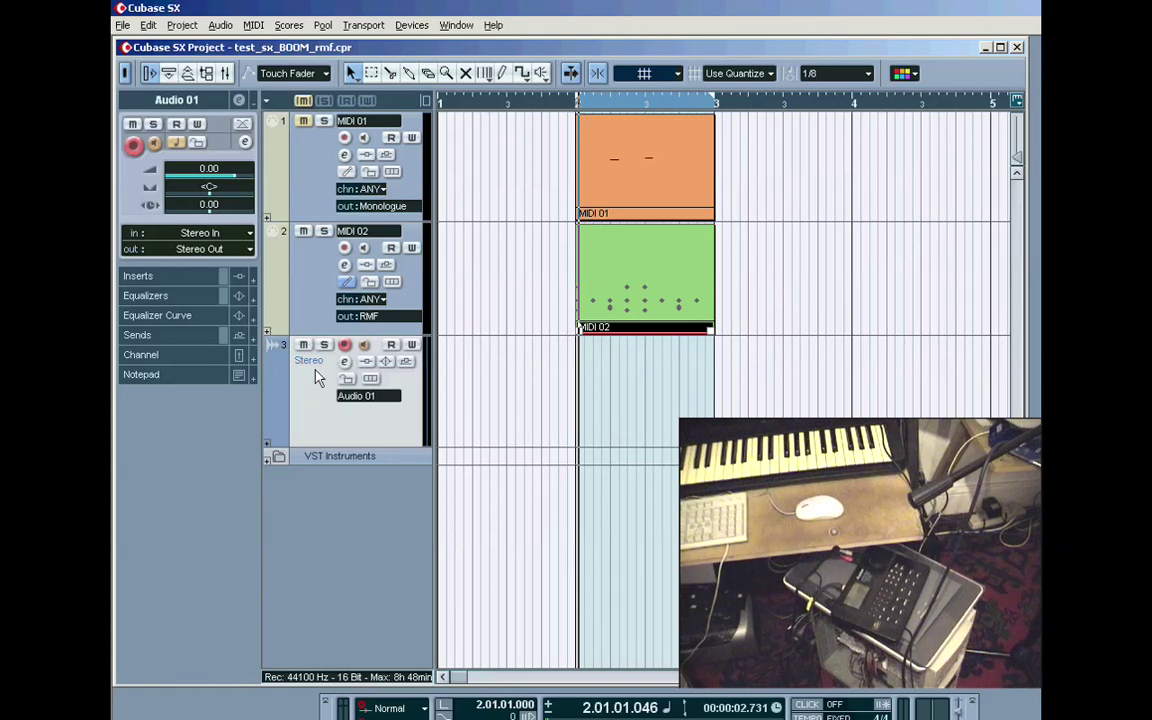
right_click(317, 372)
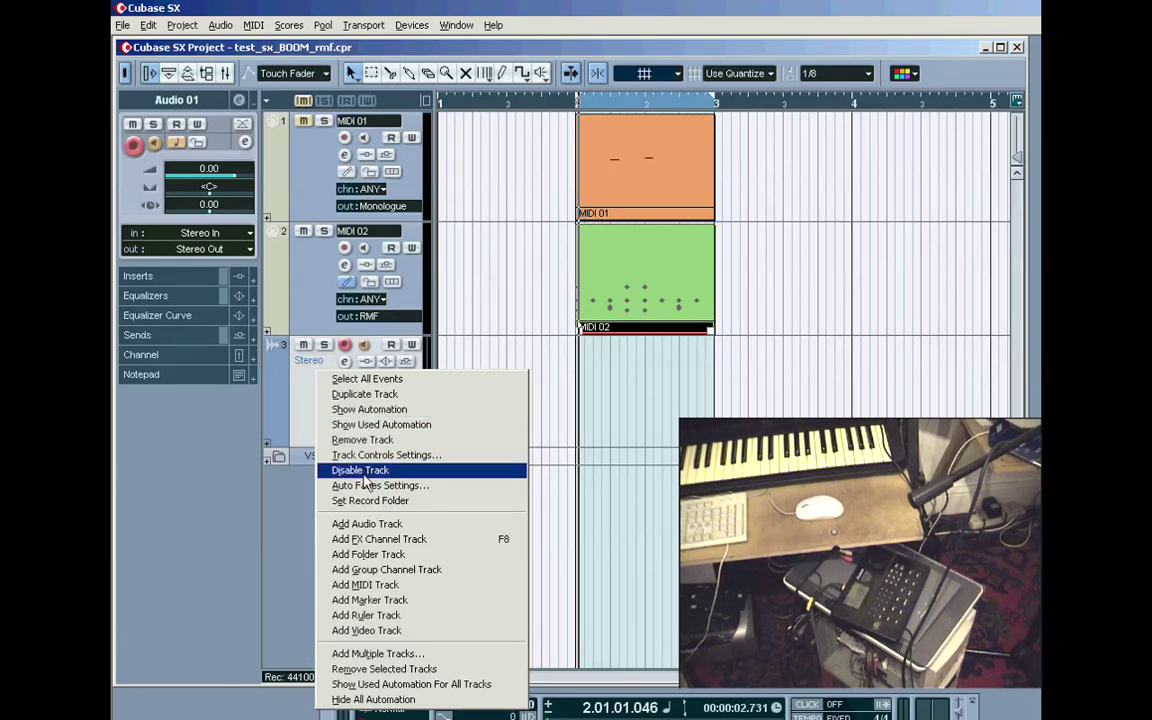
Step: Remove the Audio 01 track and reselect the MIDI 02 track
click(340, 440)
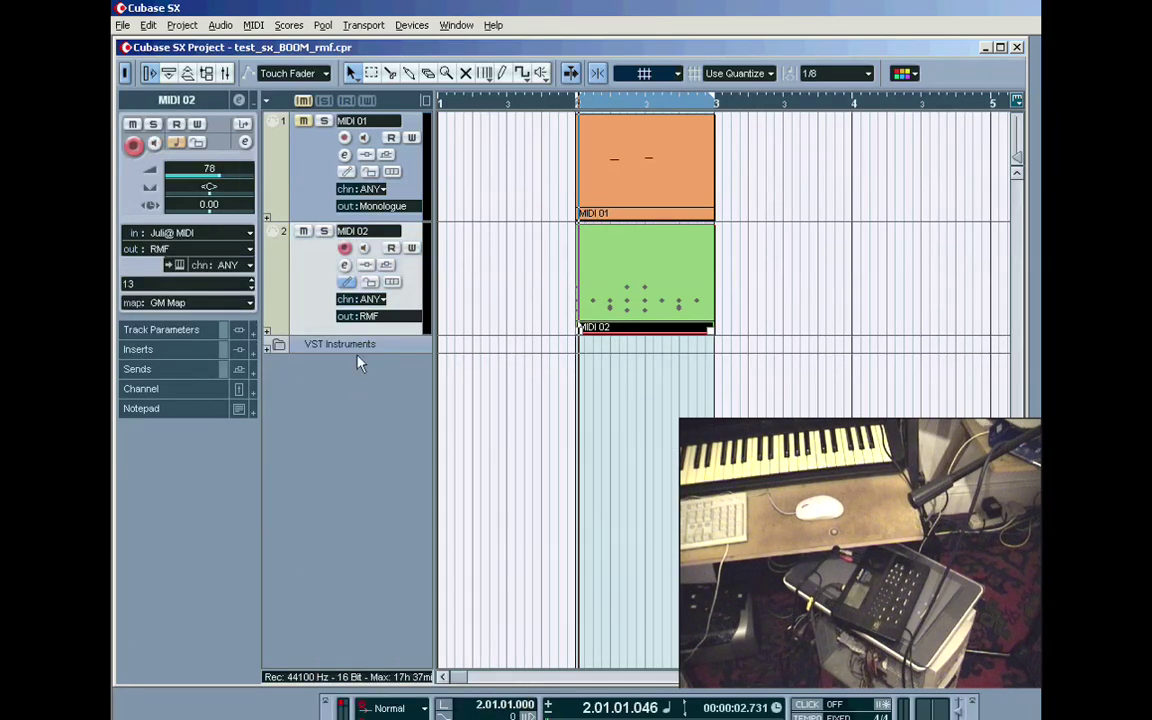
click(290, 215)
click(310, 287)
Step: Add a stereo audio track with recording disarmed and input monitoring on
right_click(313, 310)
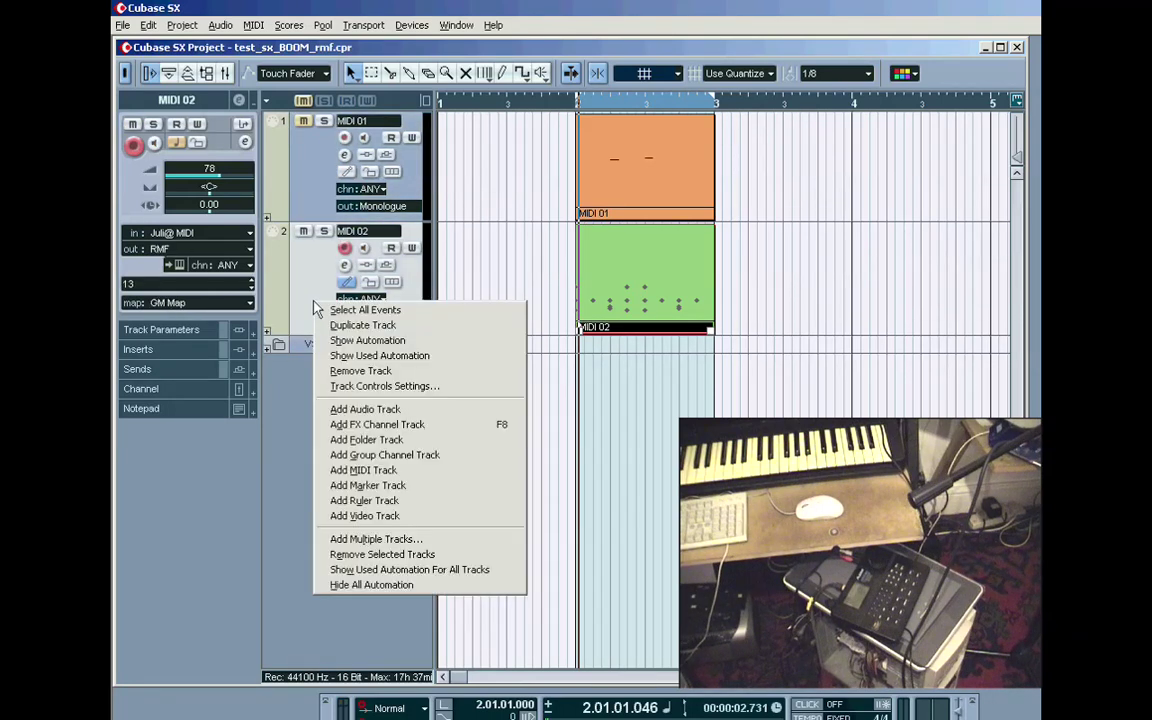
click(370, 410)
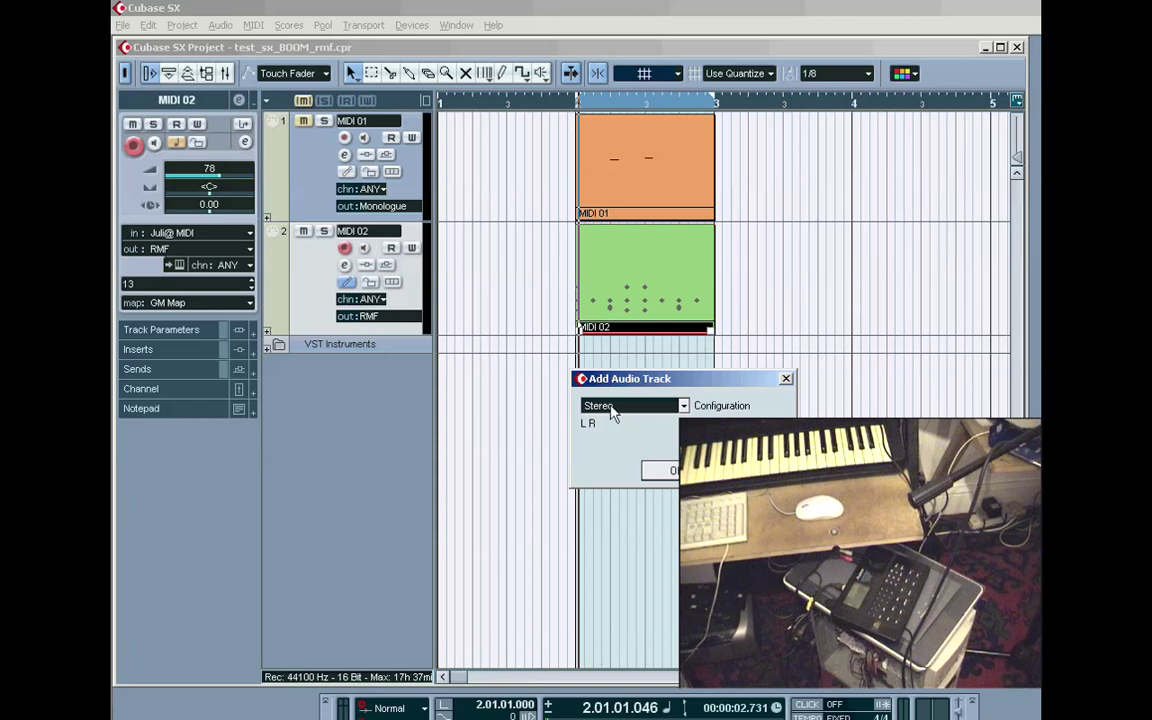
click(666, 470)
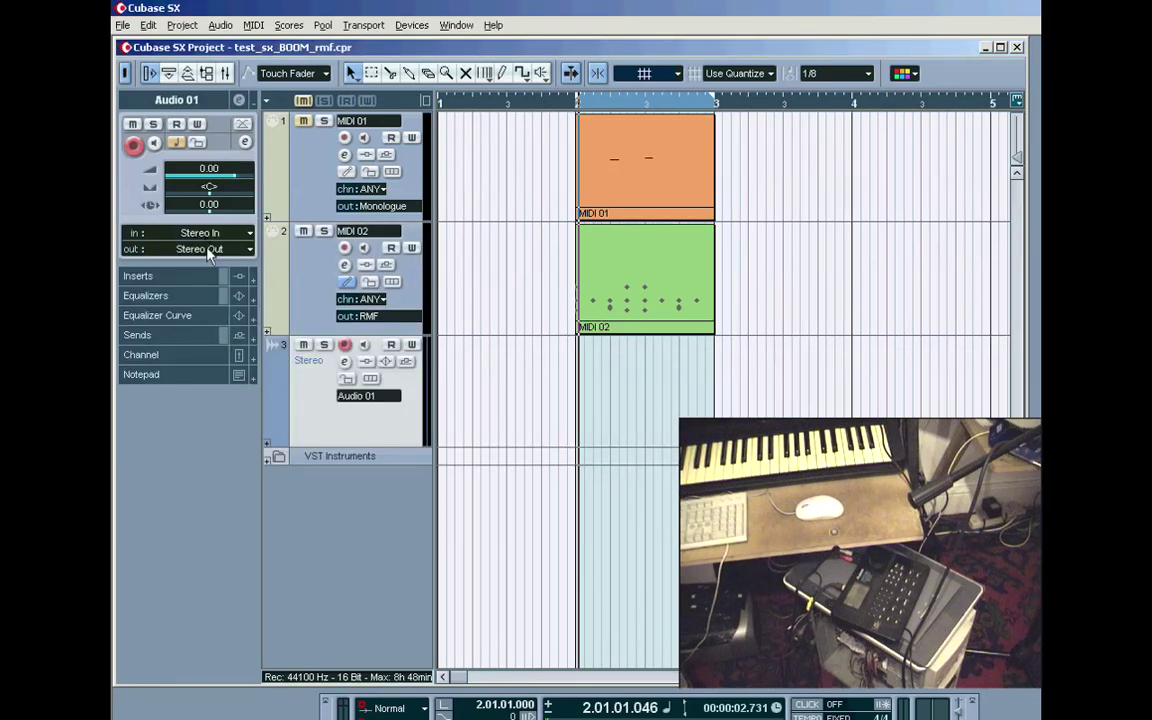
click(346, 345)
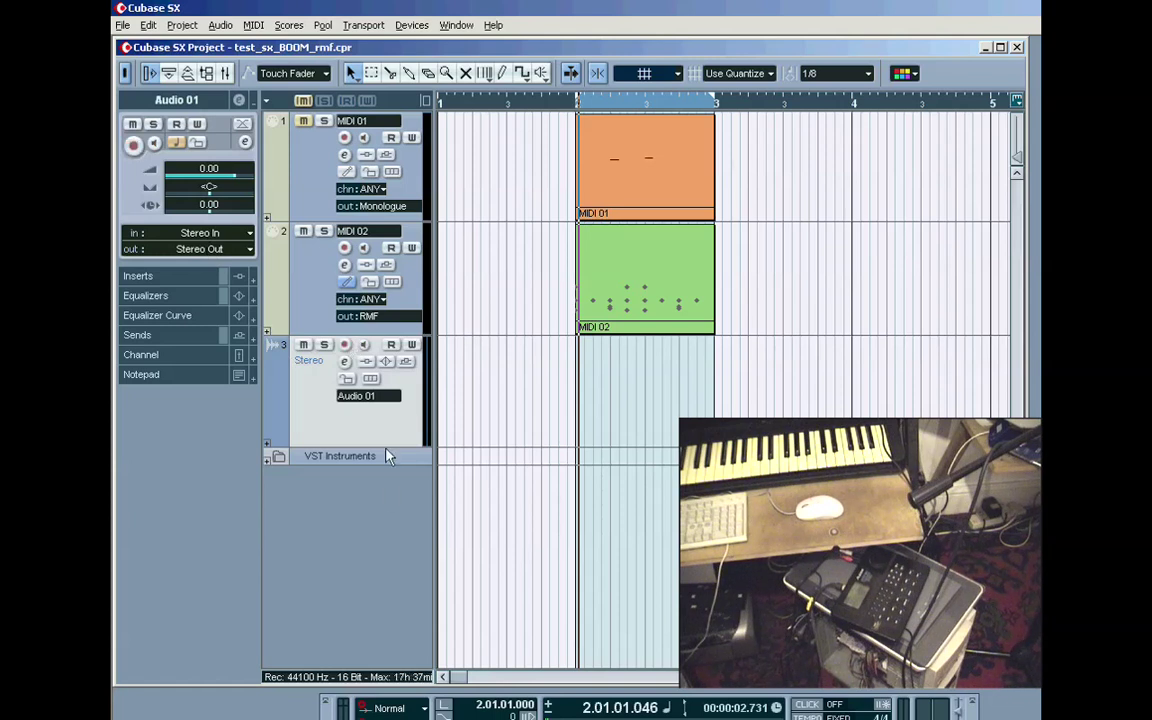
click(364, 346)
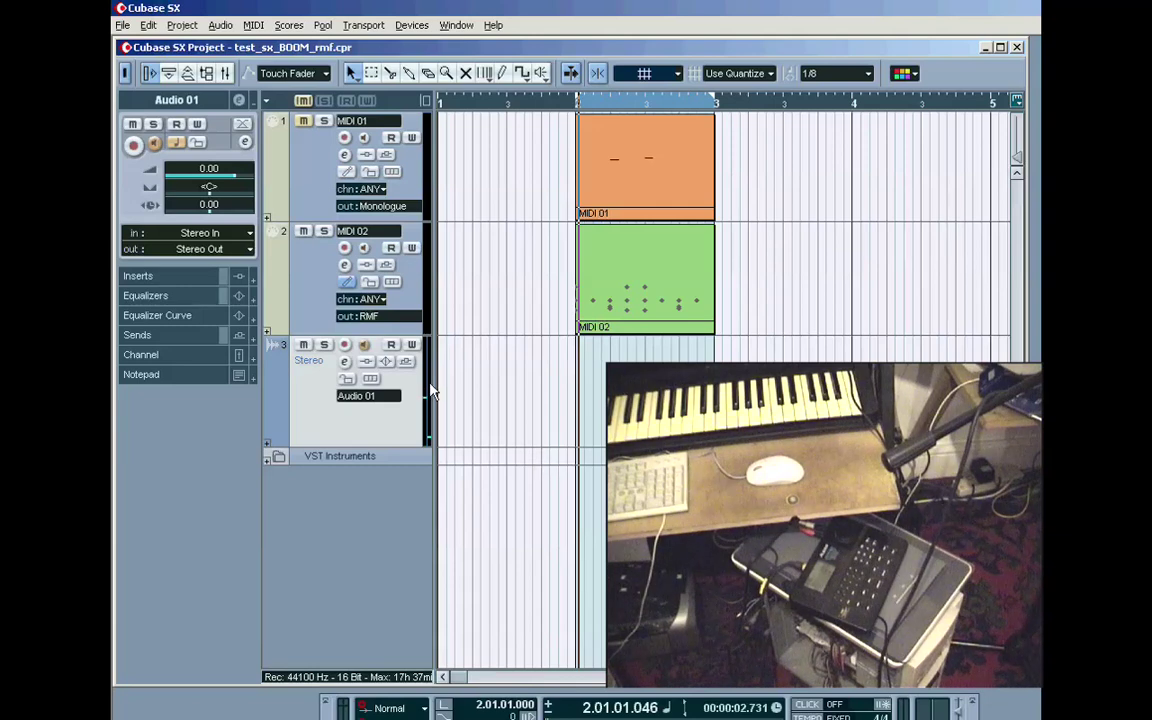
click(412, 26)
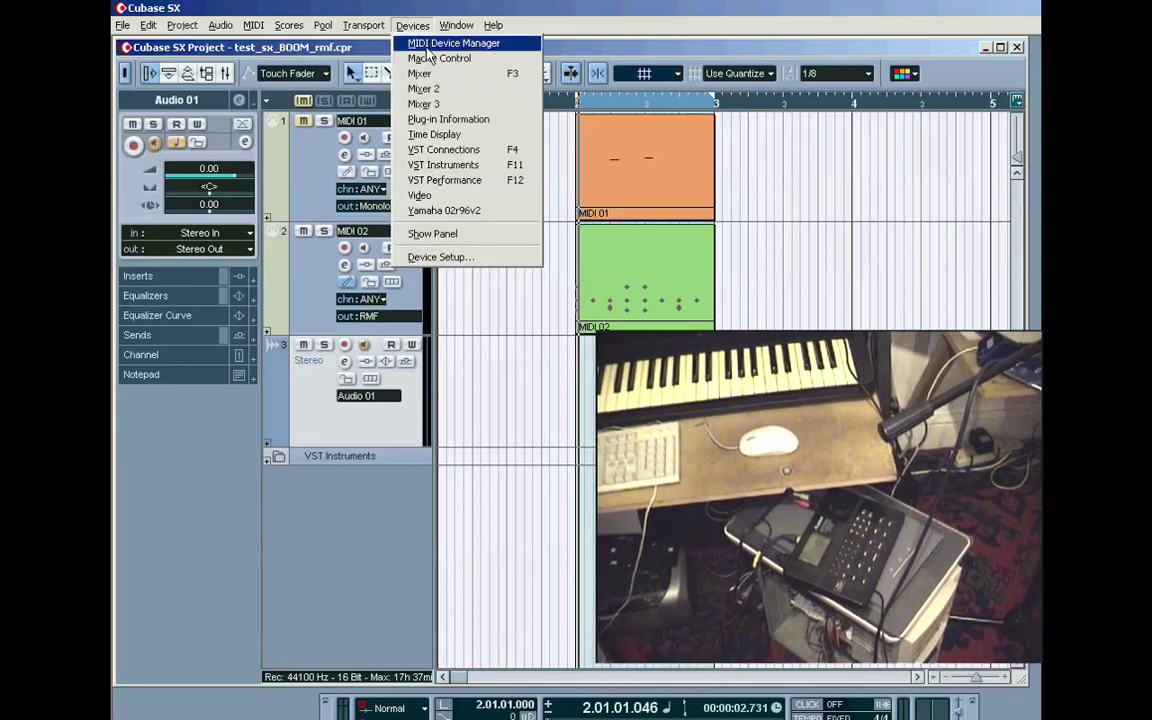
click(440, 74)
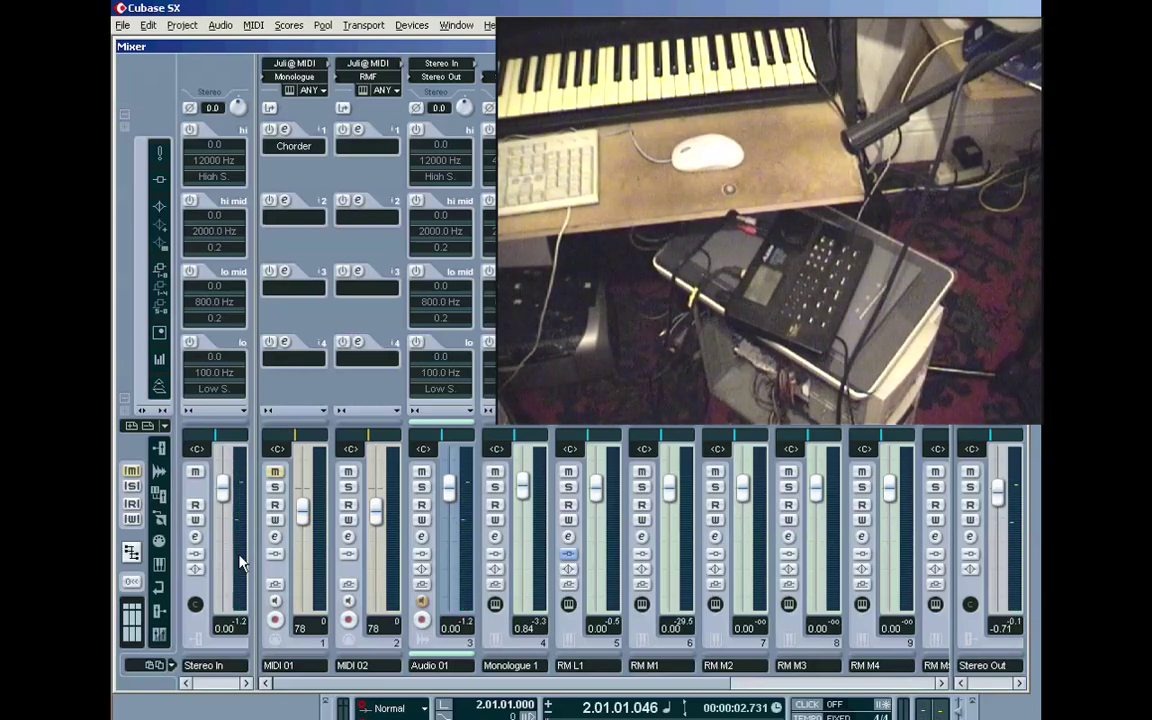
key(F3)
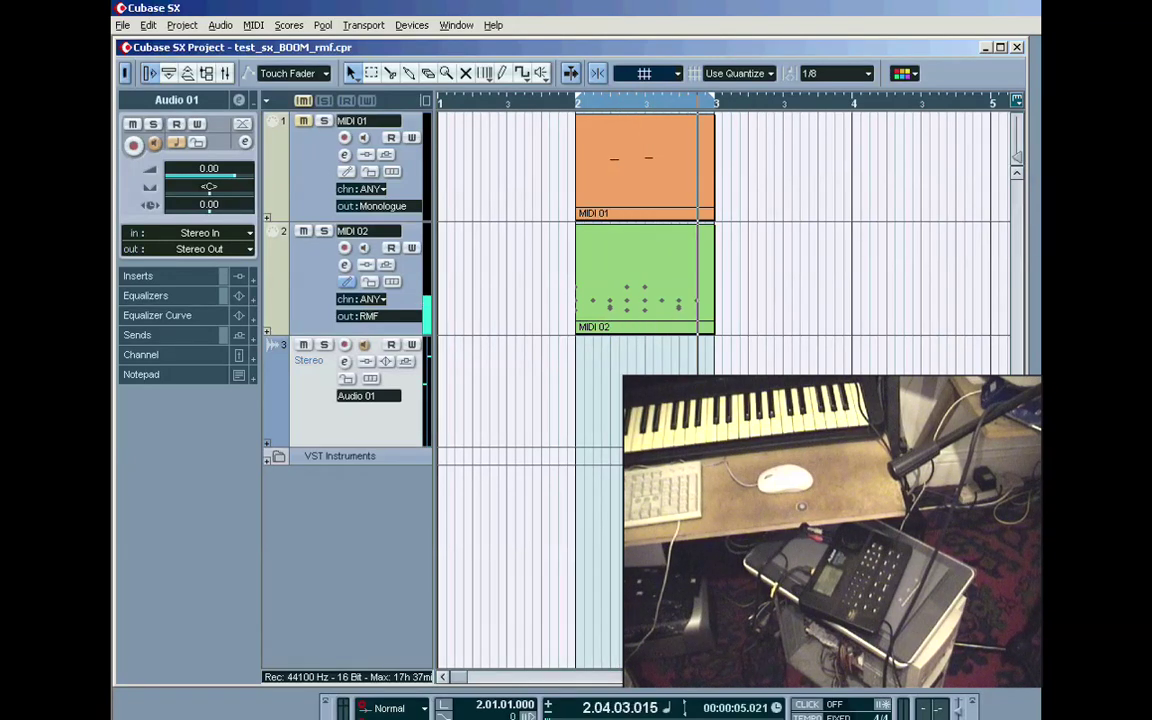
Step: Open the MIDI 02 part in the Drum Editor and set CONGA 1–3 outputs to RMF
double_click(617, 263)
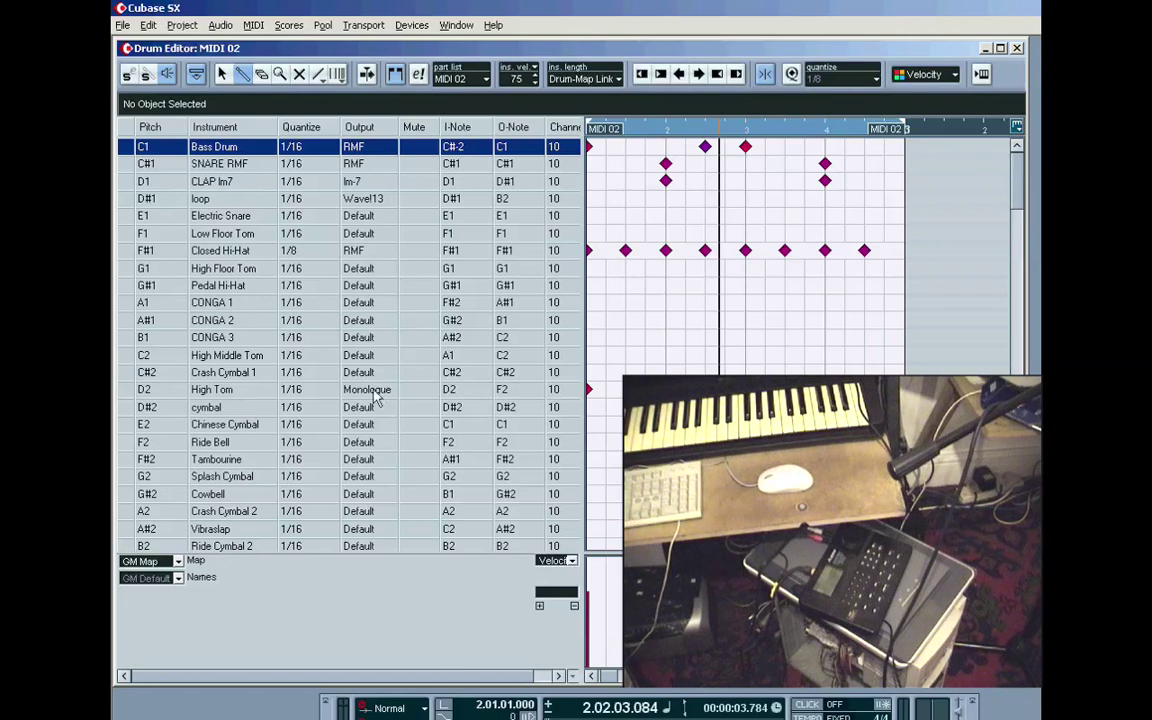
click(124, 303)
click(128, 321)
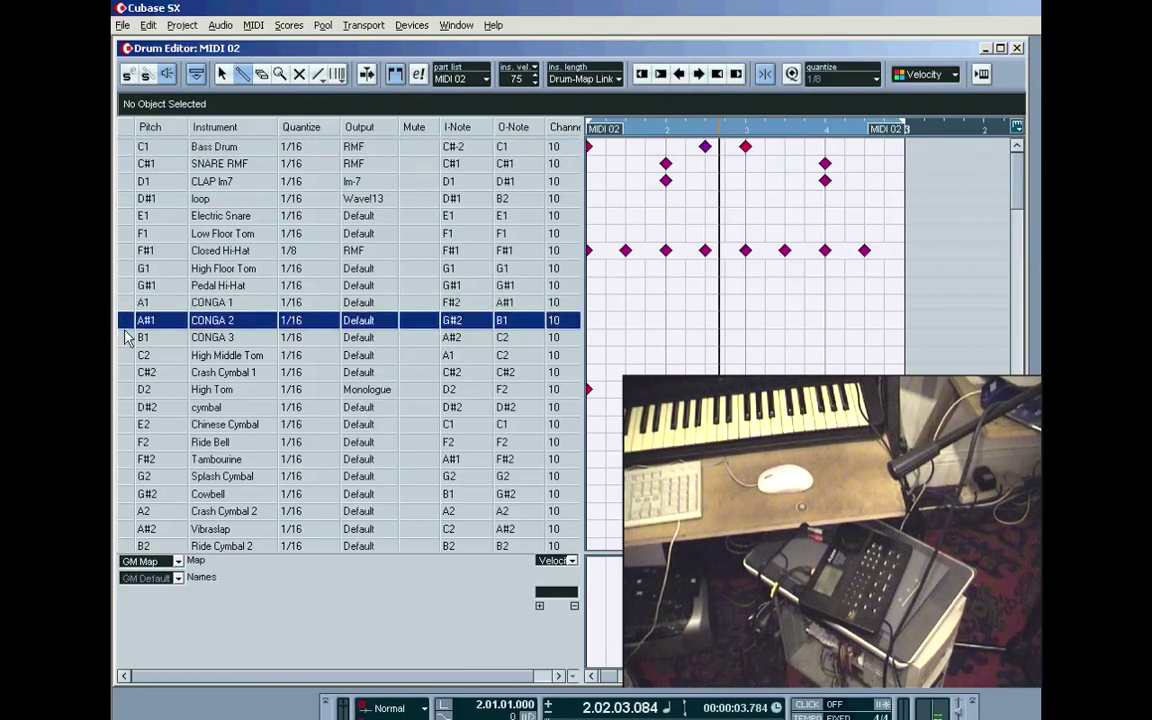
click(180, 337)
click(360, 304)
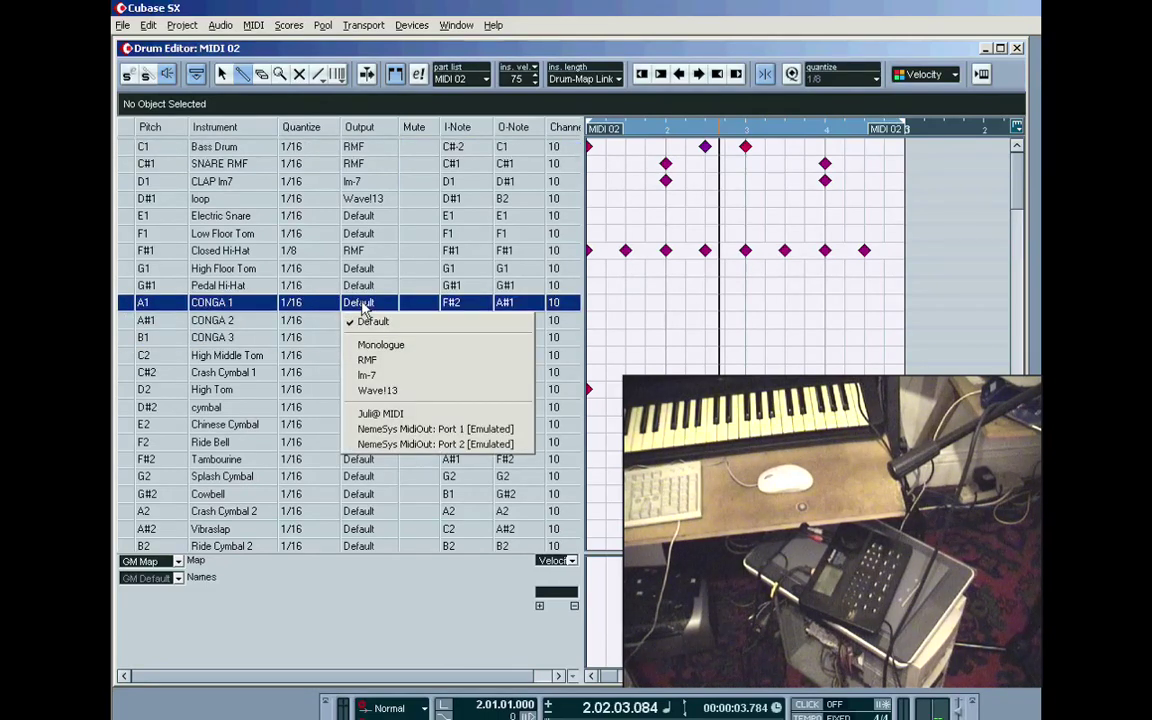
click(367, 360)
click(360, 321)
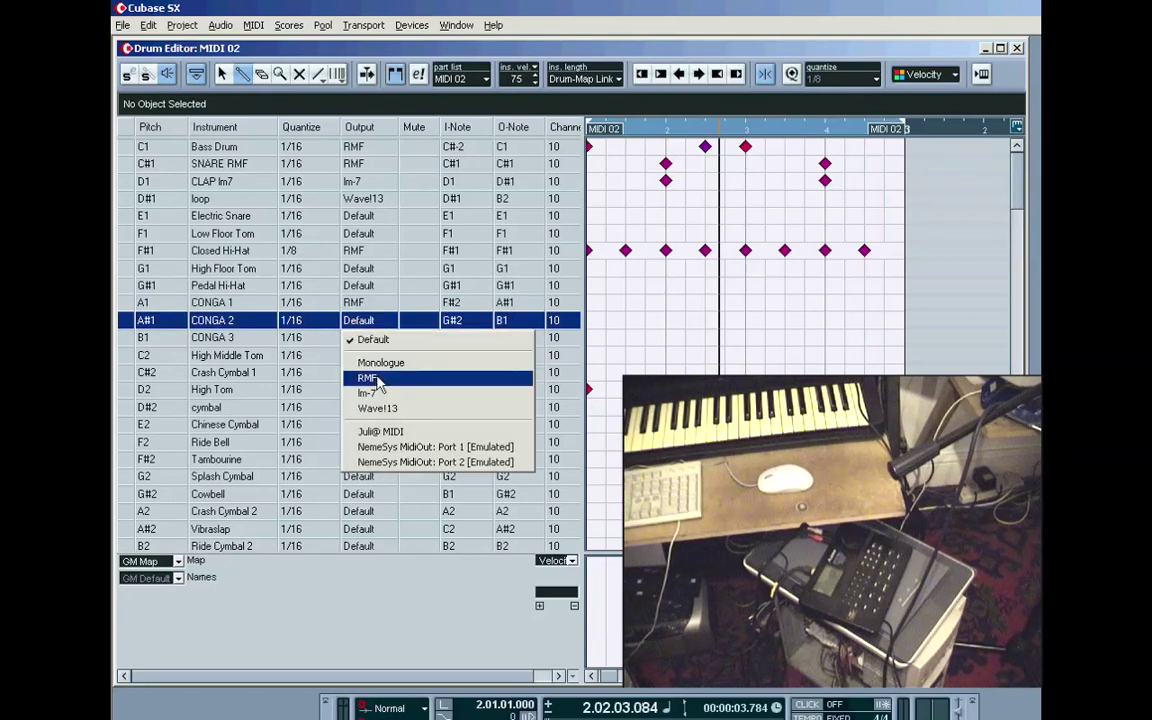
click(367, 378)
click(360, 338)
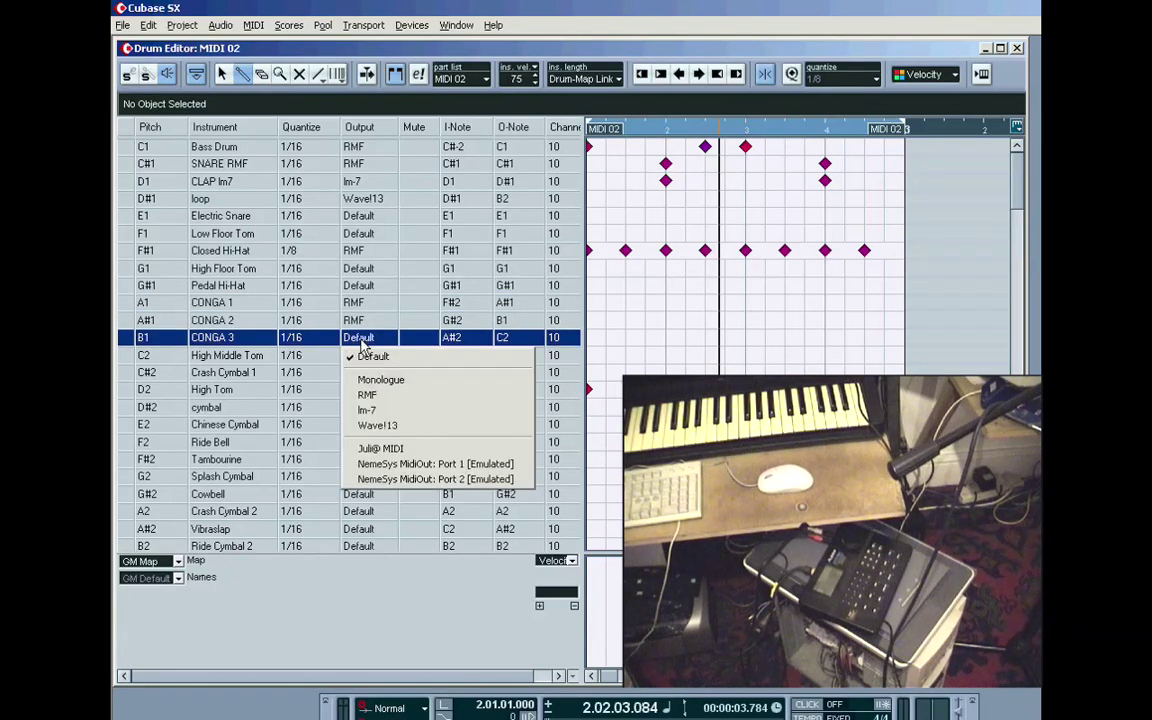
click(383, 396)
Step: Change the CONGA 1, CONGA 2 and CONGA 3 outputs to Juli@ MIDI
click(124, 320)
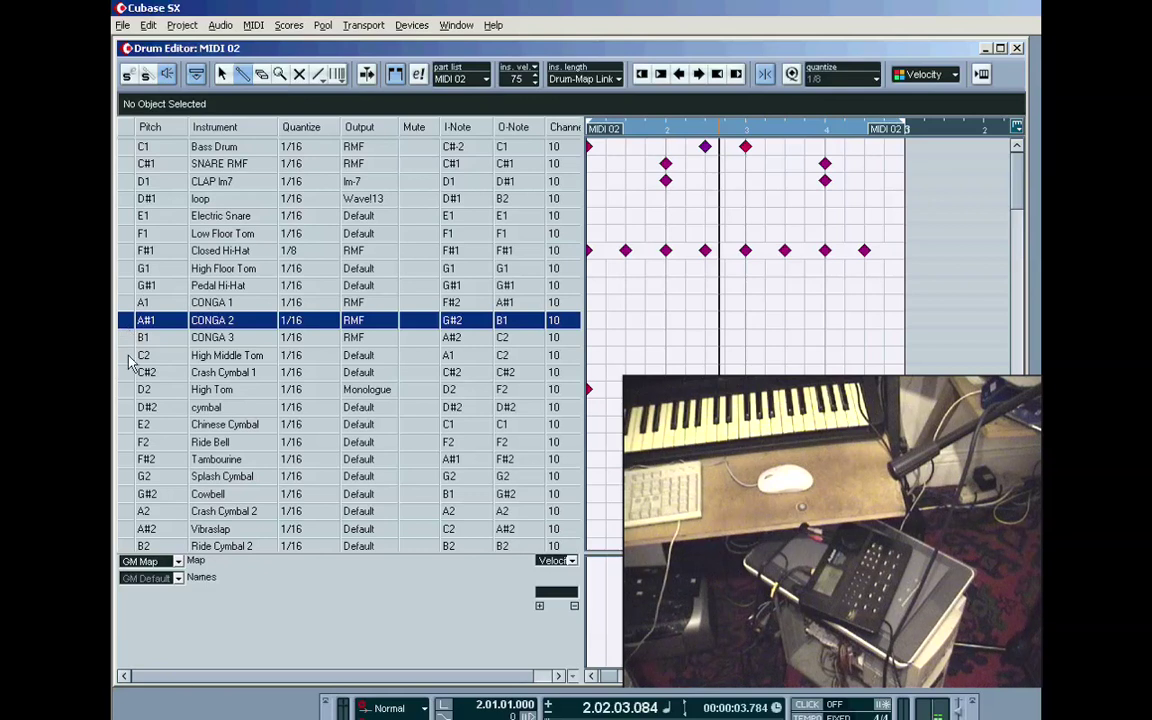
click(124, 337)
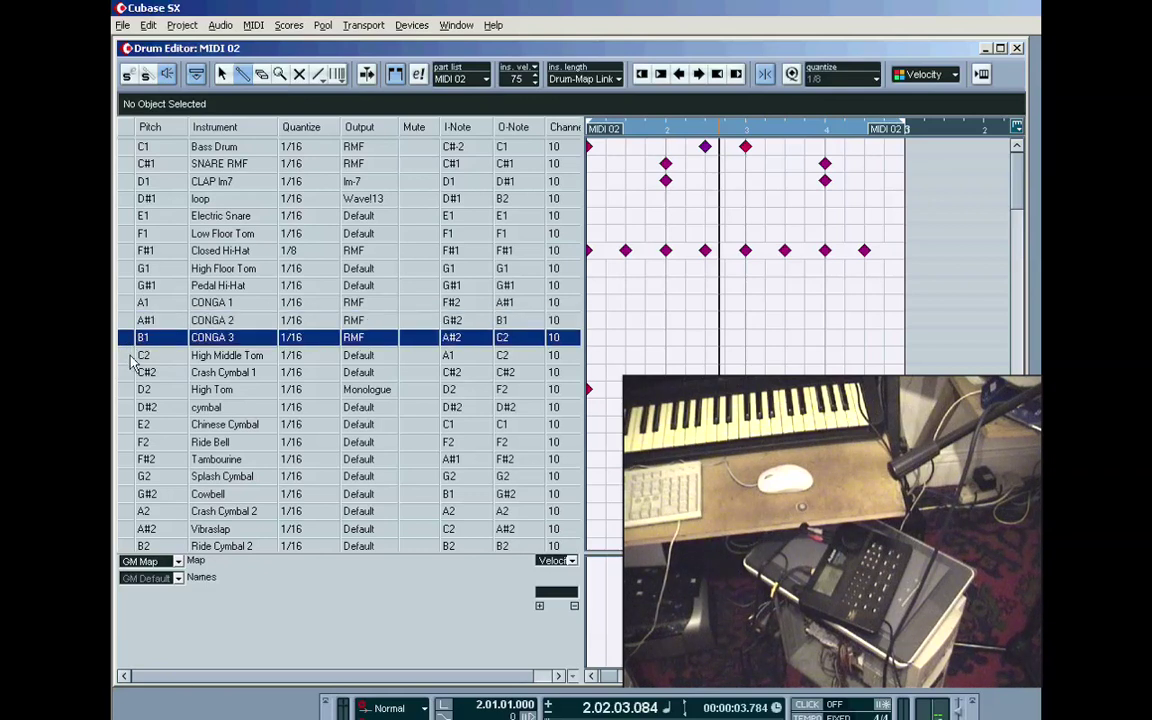
click(124, 302)
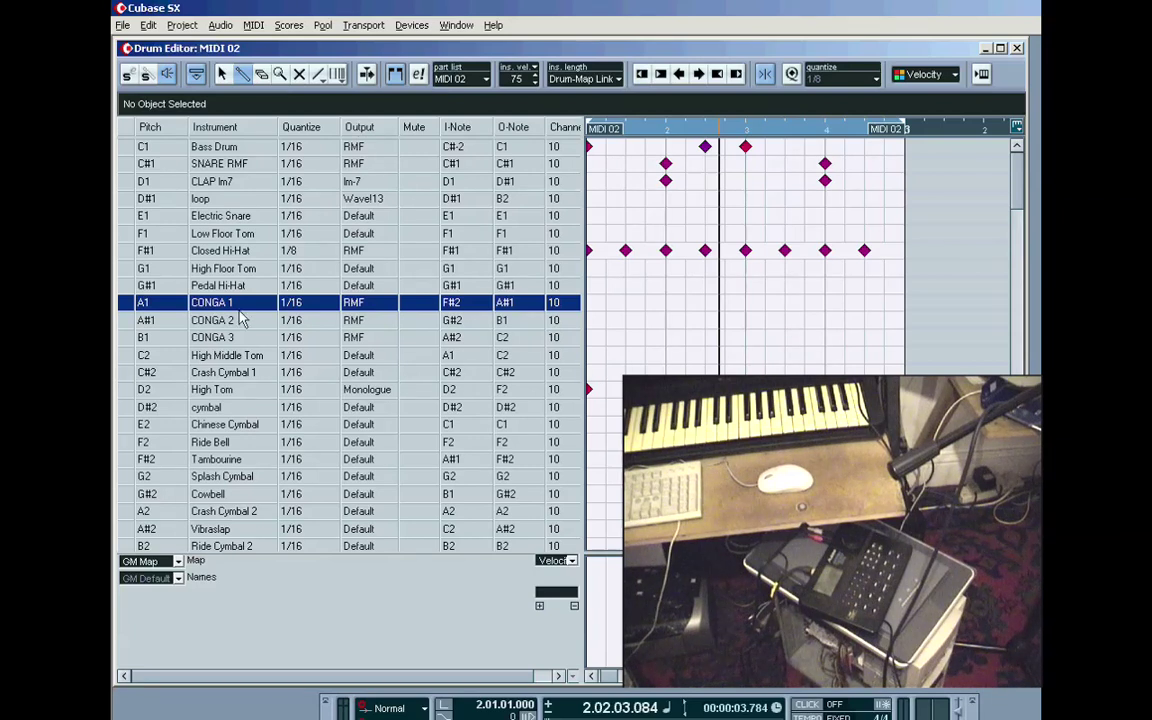
click(330, 303)
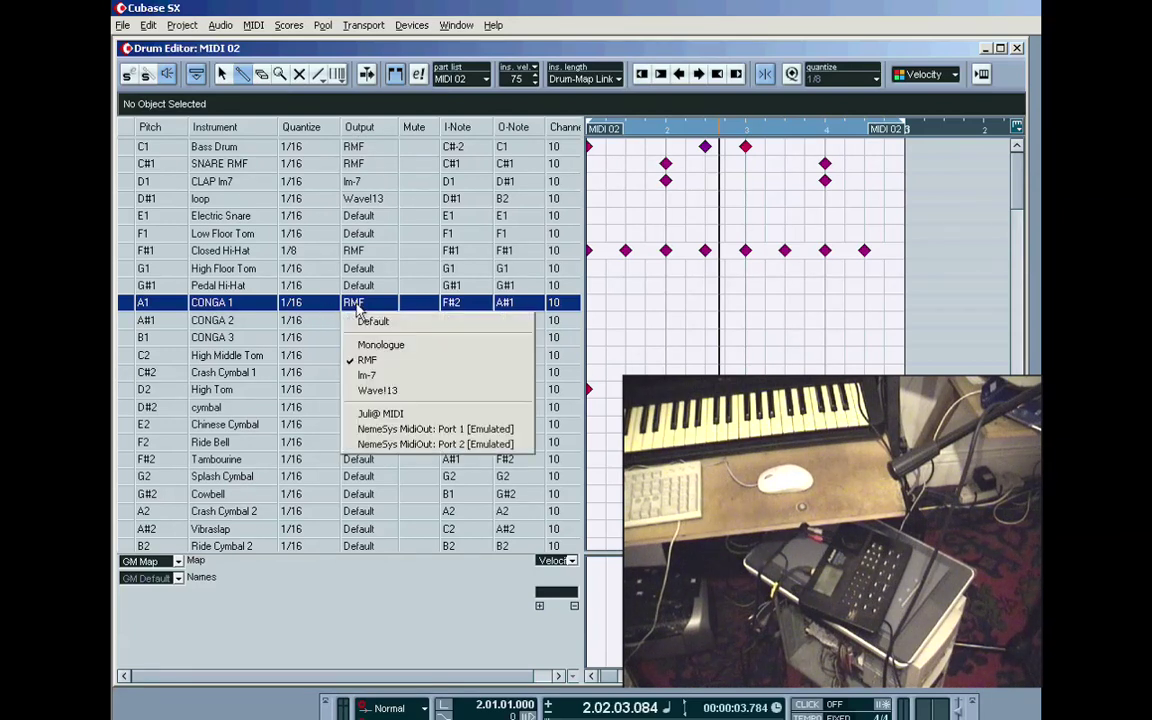
click(392, 420)
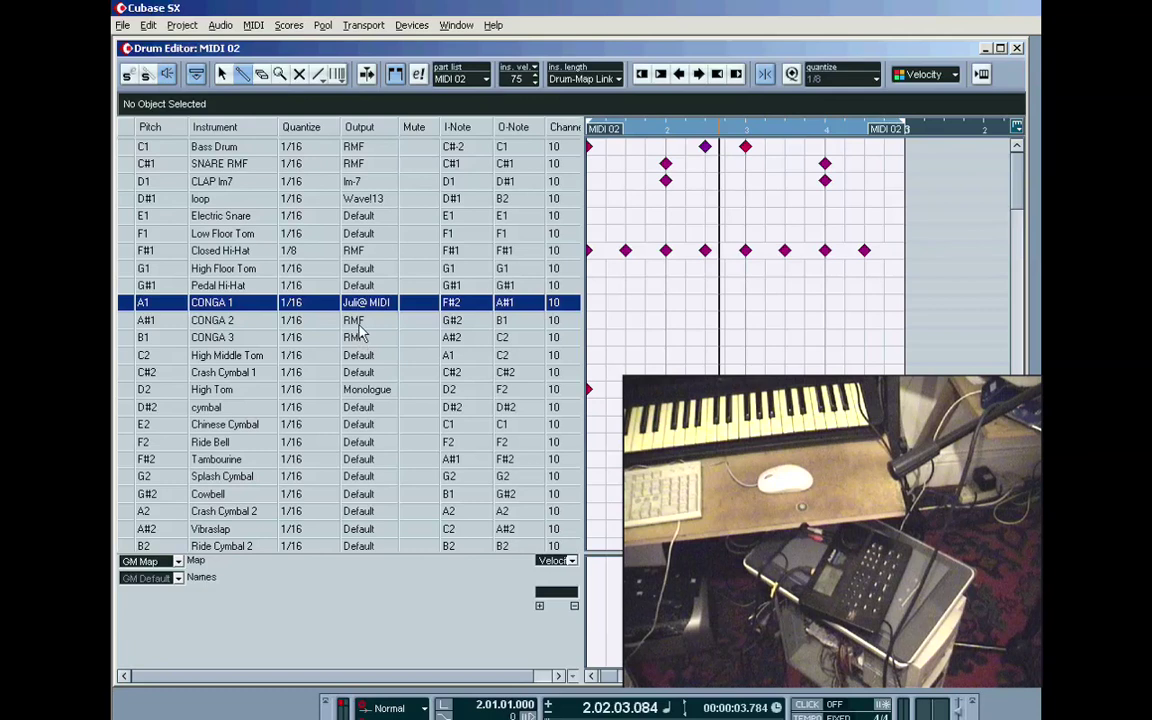
click(358, 322)
click(380, 431)
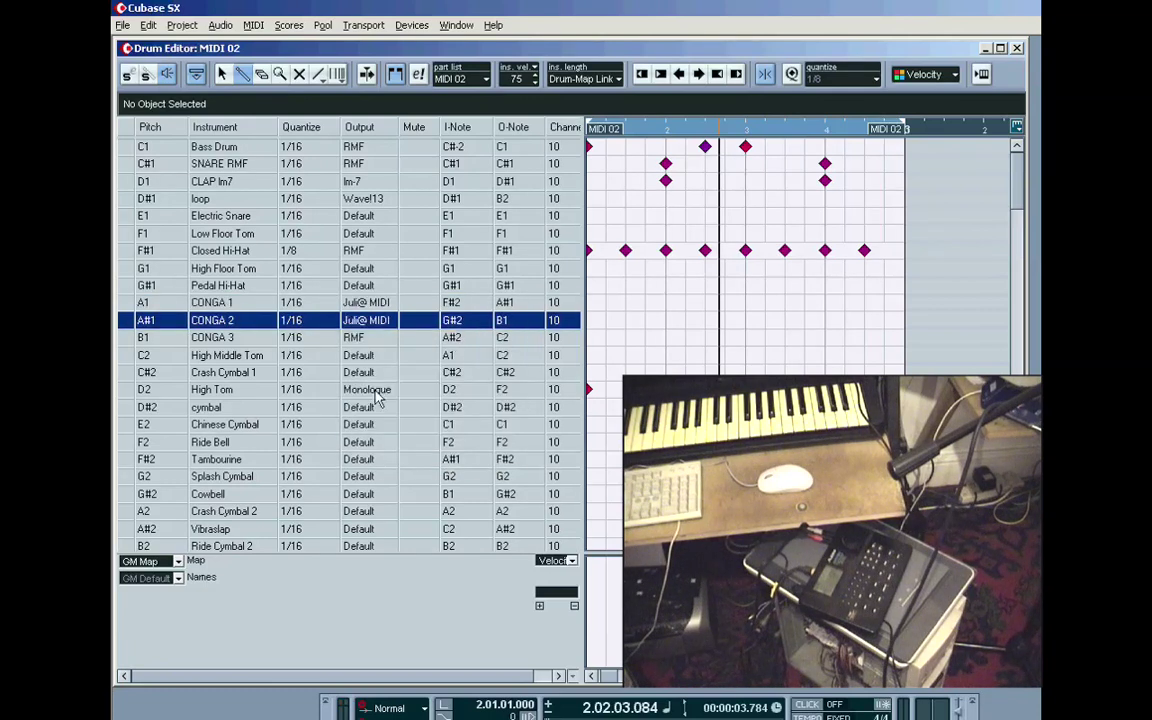
click(365, 345)
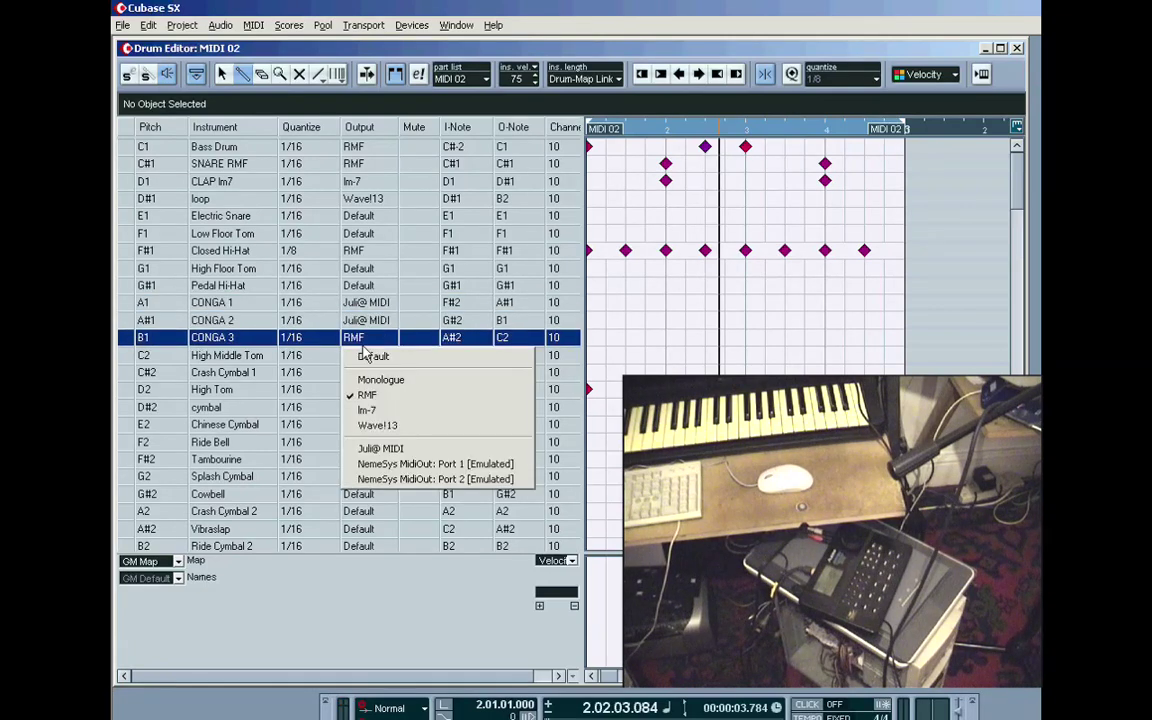
click(382, 447)
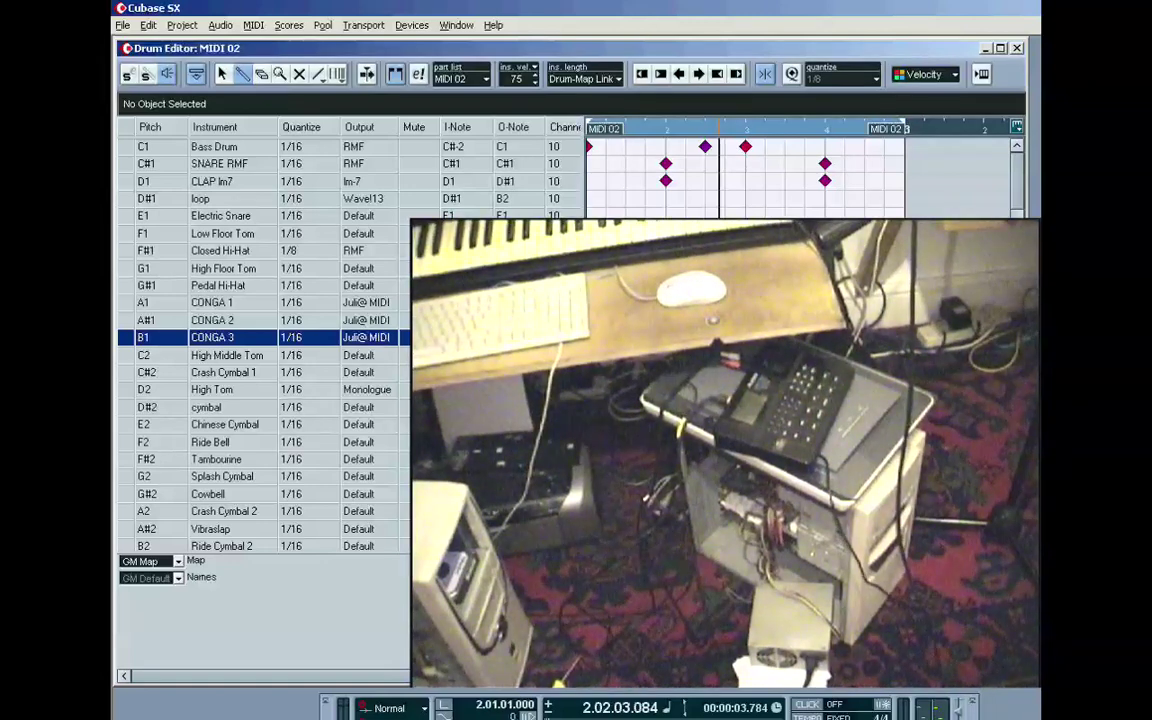
Step: Set the conga output notes to E3, F3 and G for CONGA 1–3
click(127, 304)
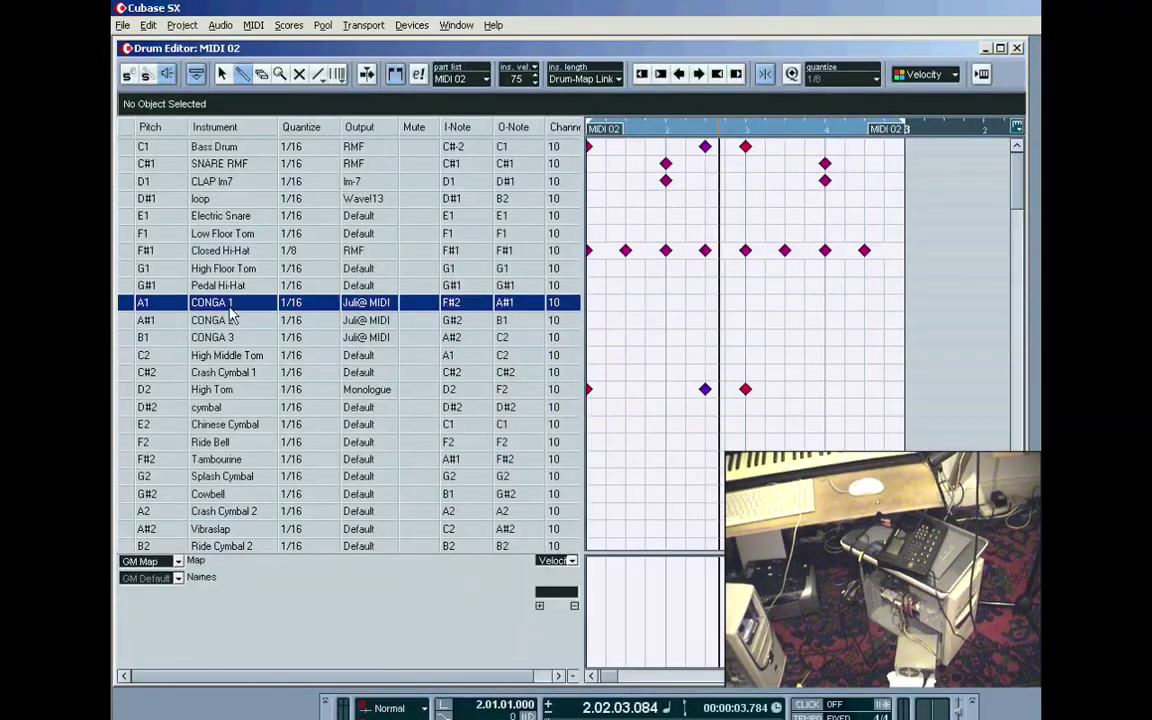
double_click(506, 304)
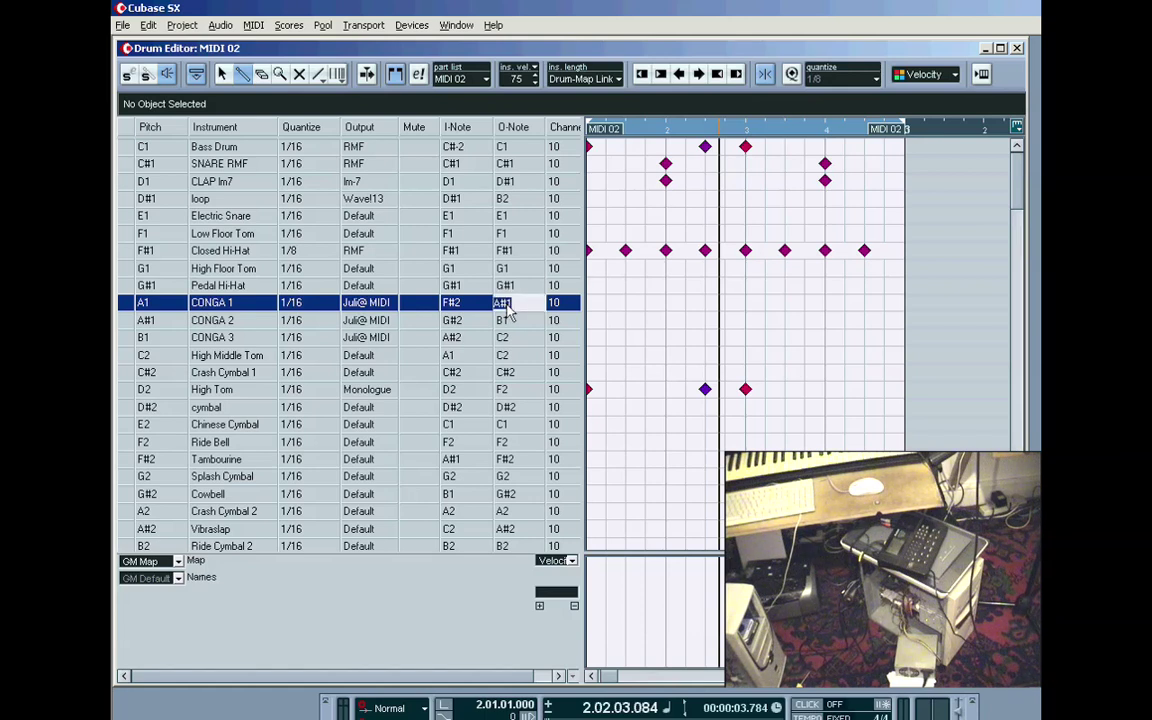
text(E3)
double_click(507, 321)
text(F3)
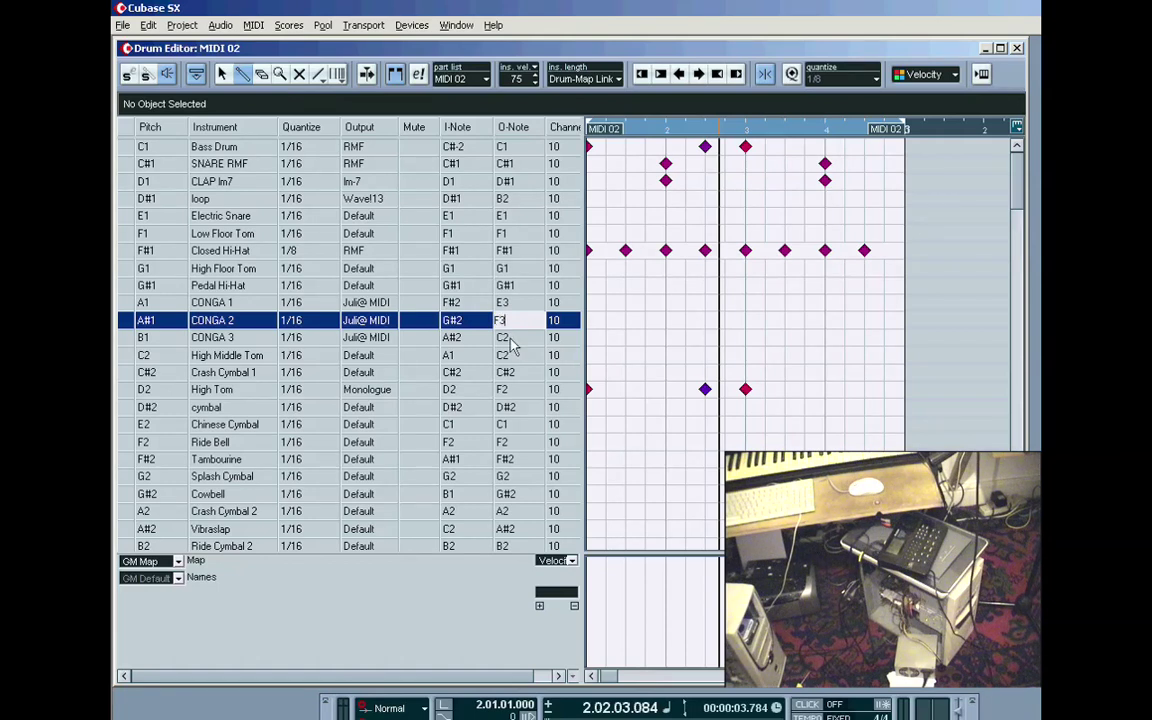
double_click(507, 338)
text(G3)
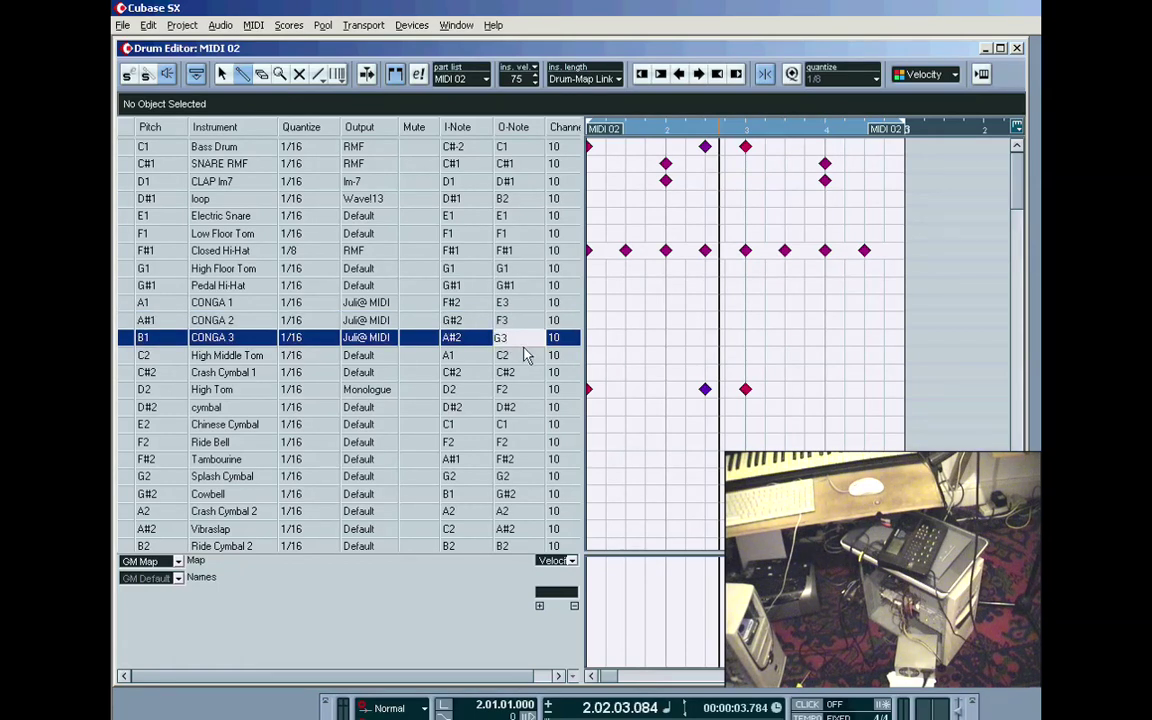
Step: Audition the conga rows with test notes and delete them again
click(594, 304)
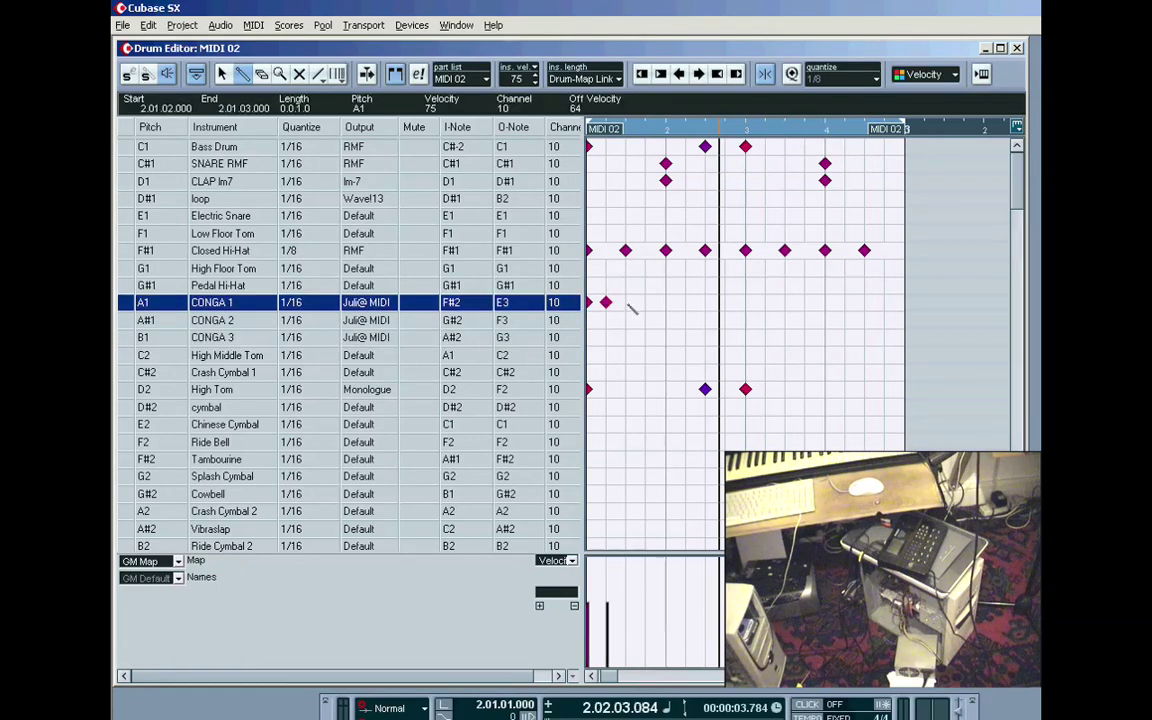
click(595, 304)
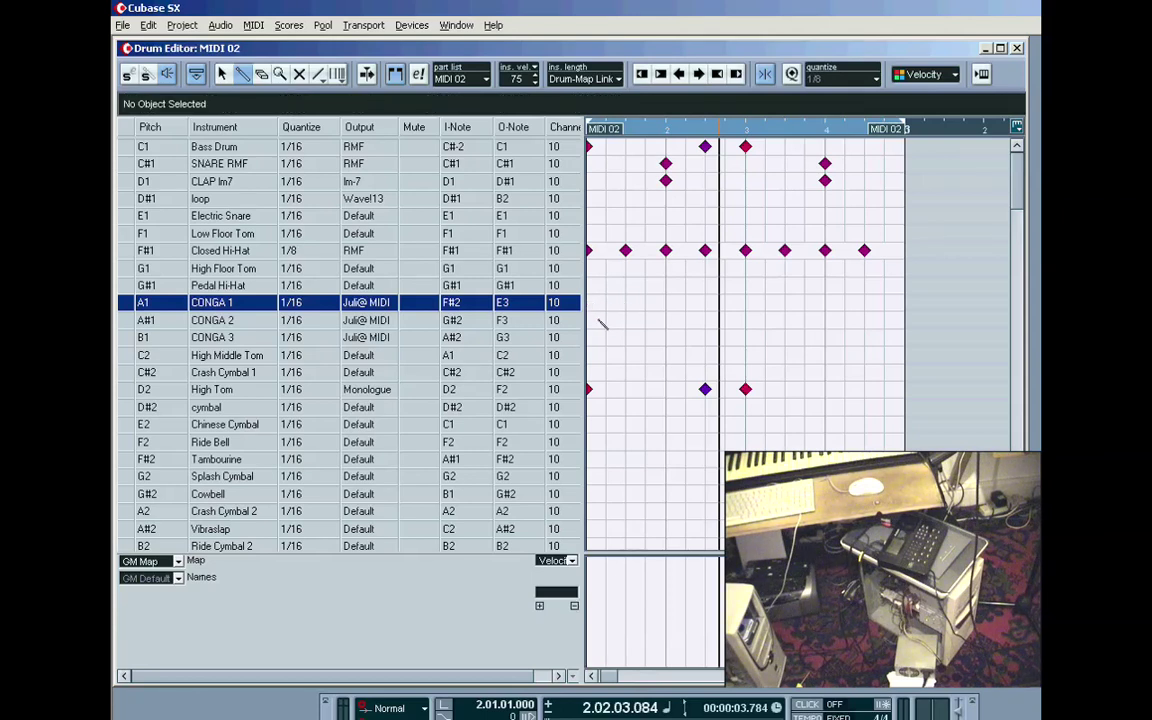
drag(603, 320, 648, 322)
click(646, 320)
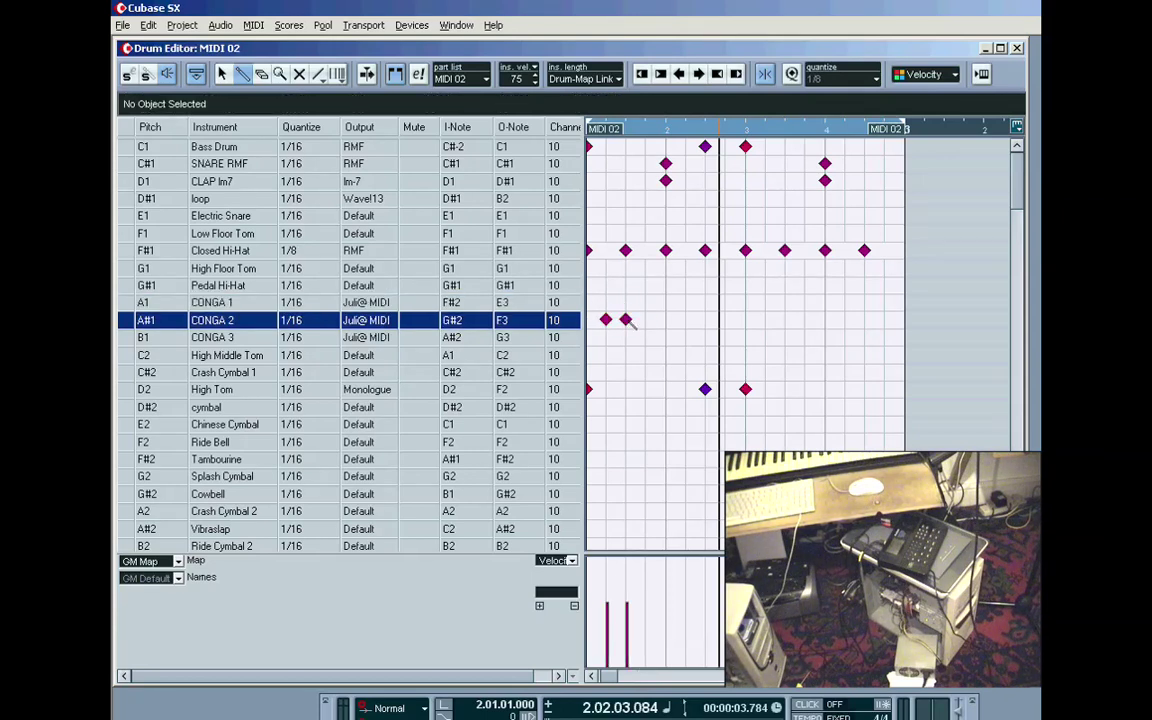
click(626, 320)
click(606, 320)
click(610, 337)
click(626, 337)
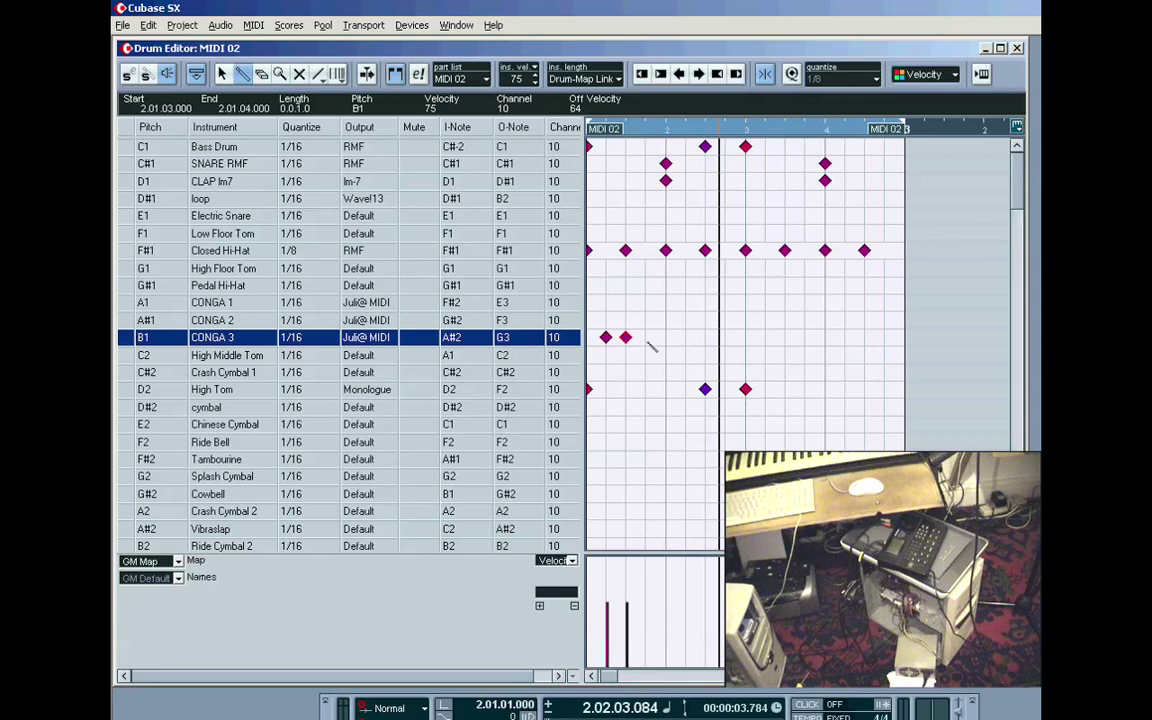
click(646, 337)
click(626, 337)
click(606, 337)
click(645, 337)
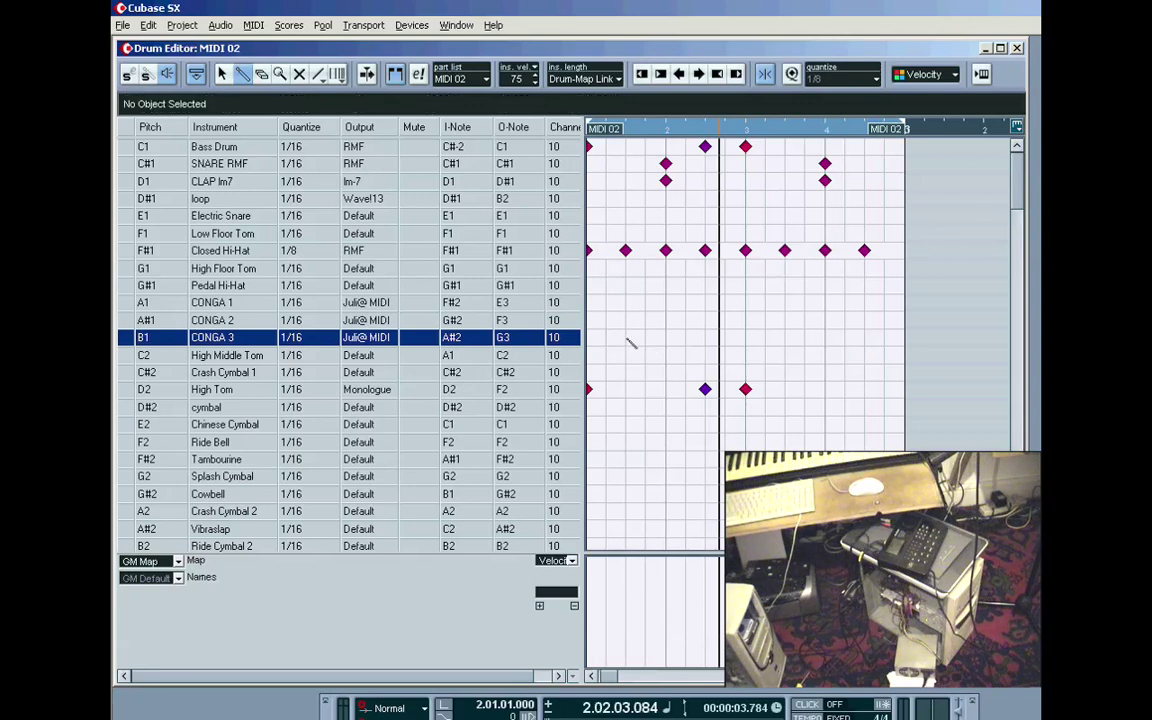
Step: Rename CONGA 3 to CONGA SLAP and add a CONGA 2 test note
double_click(240, 341)
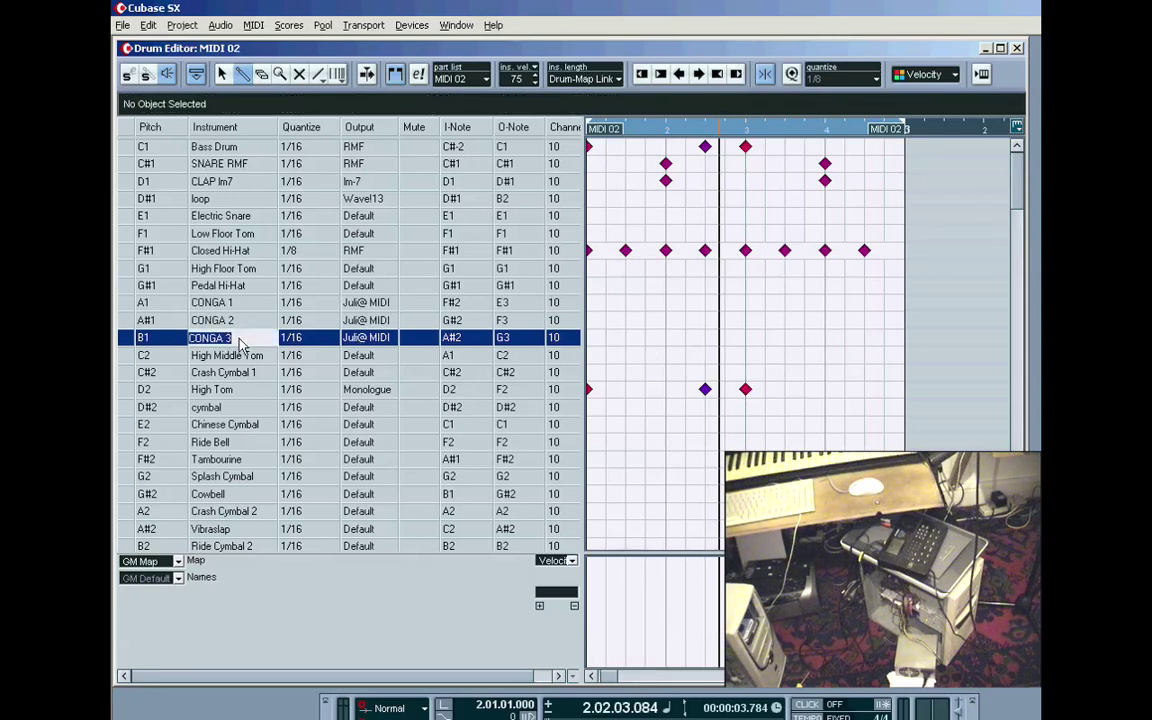
key(BackSpace)
text(SLAP)
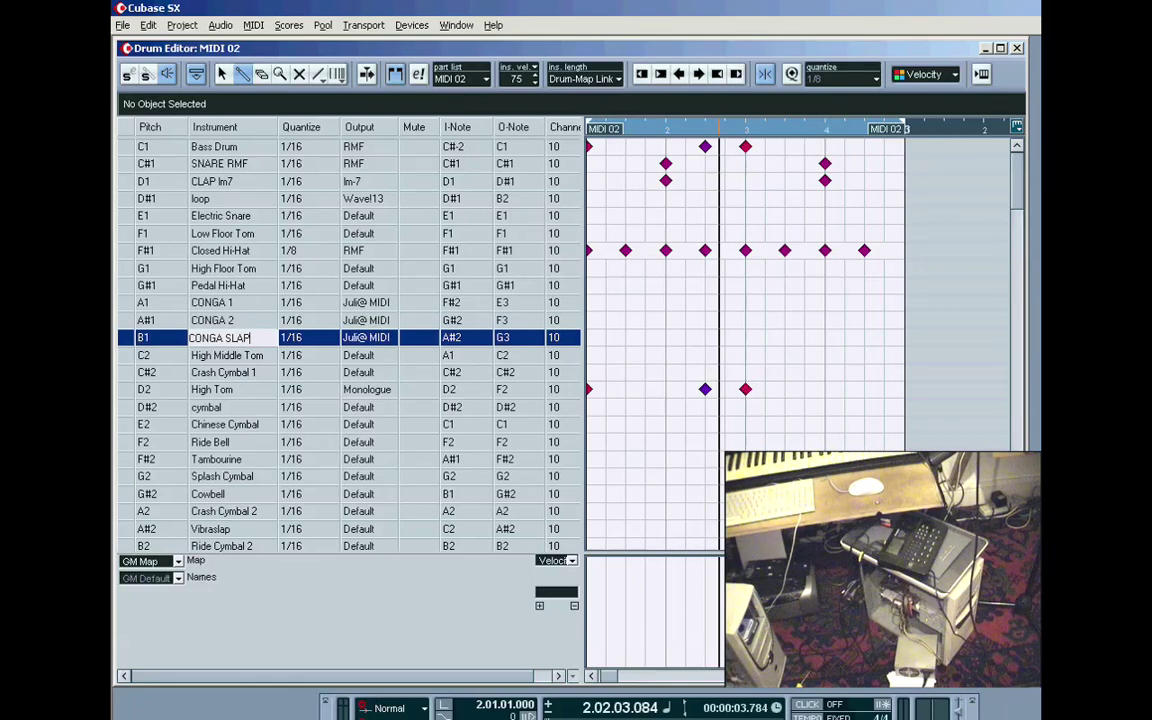
key(Up)
key(Up)
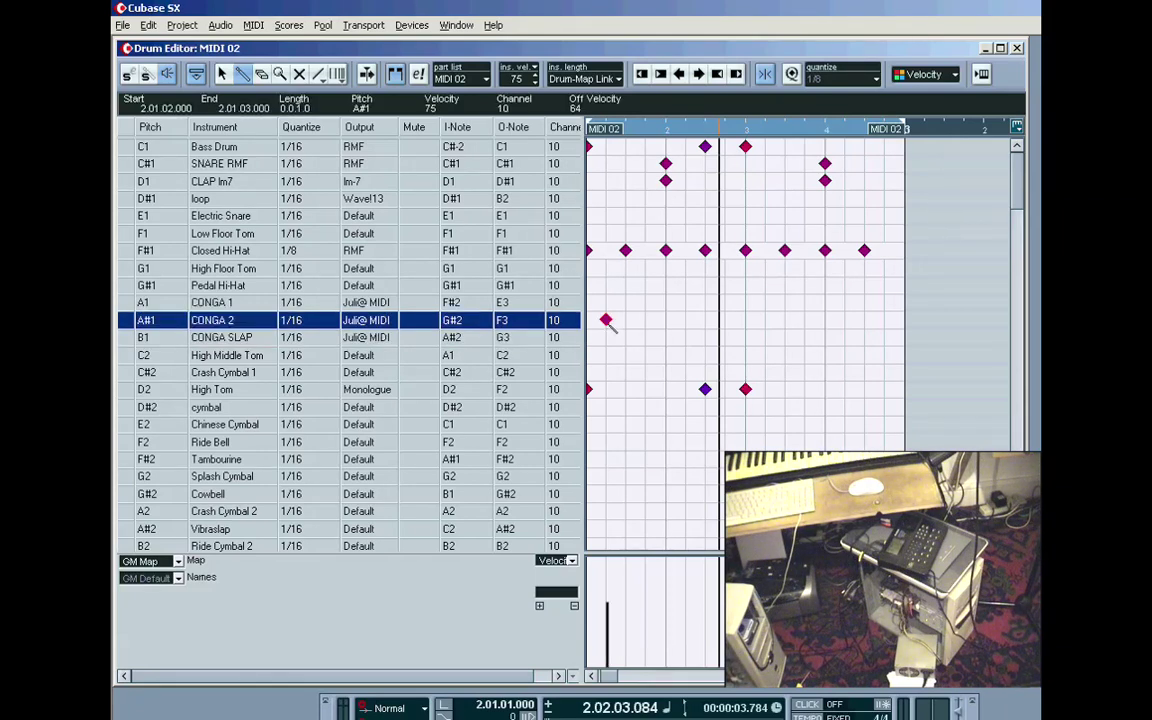
click(605, 320)
Step: Rename CONGA 2 to CONGA LO and CONGA 1 to CONGA HI
double_click(243, 322)
click(244, 322)
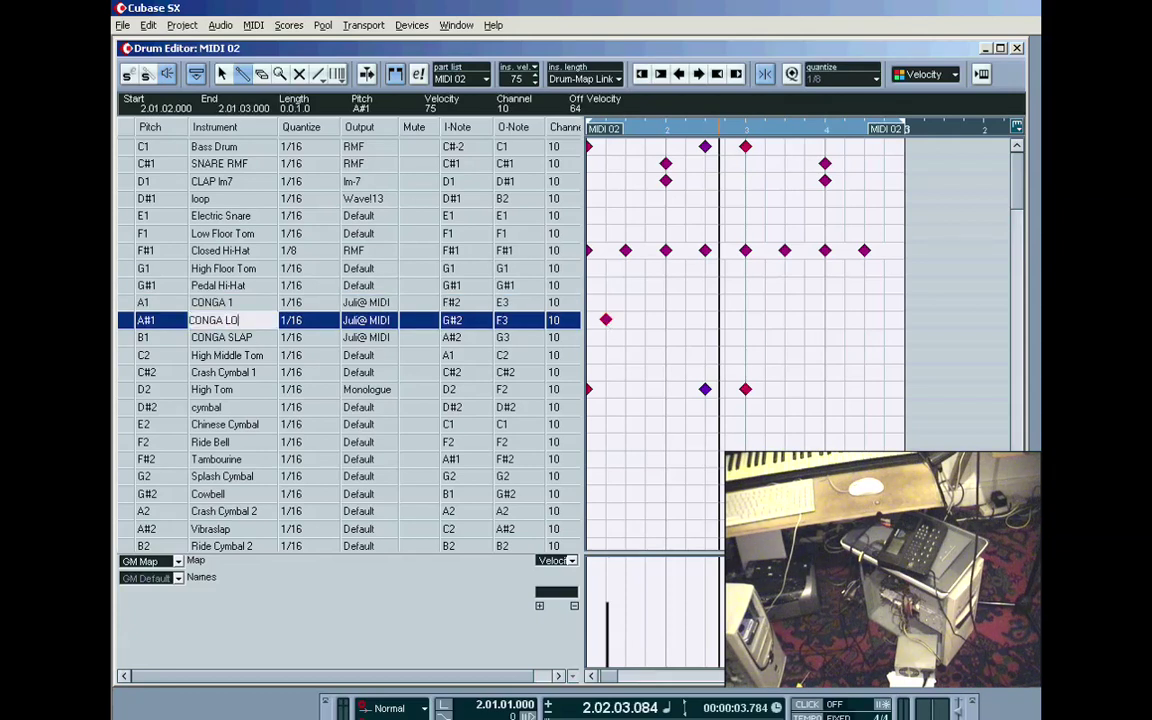
key(Up)
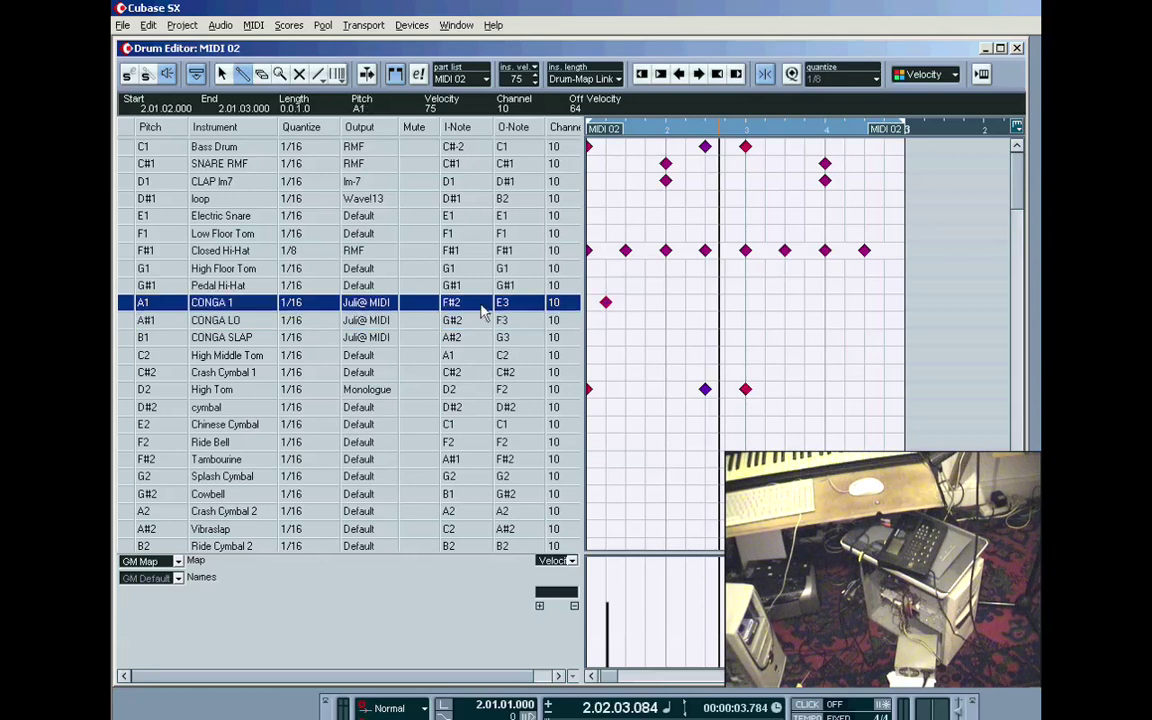
double_click(229, 303)
click(236, 307)
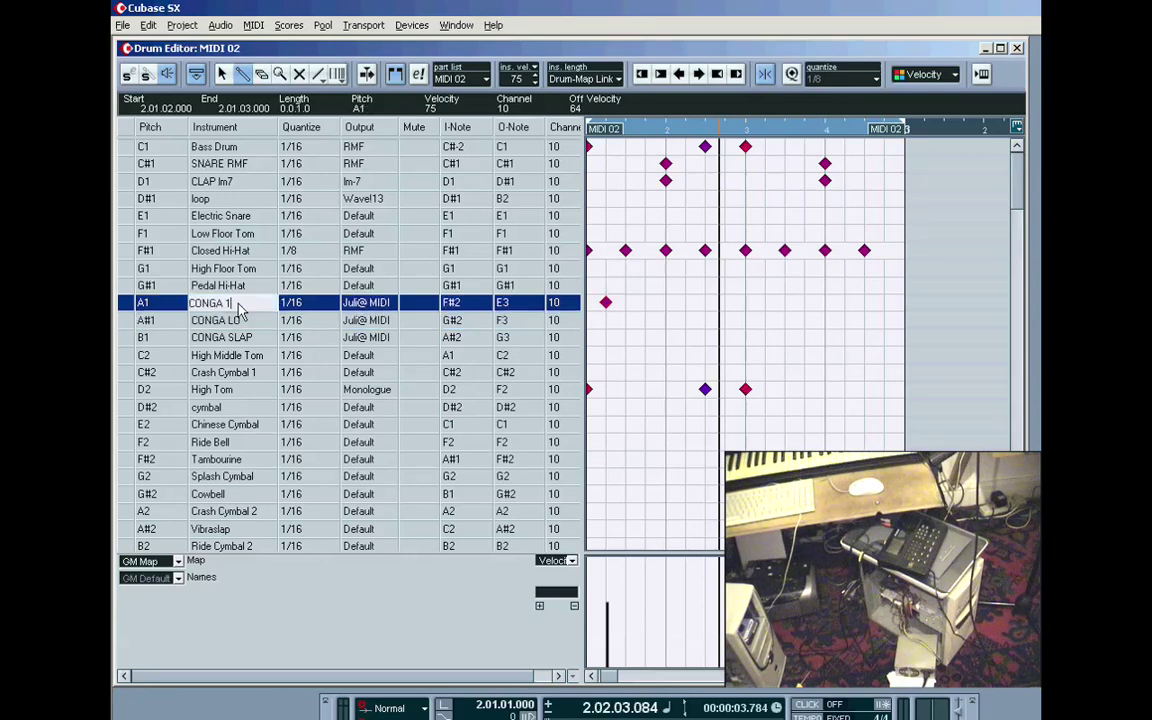
text(HI)
key(Return)
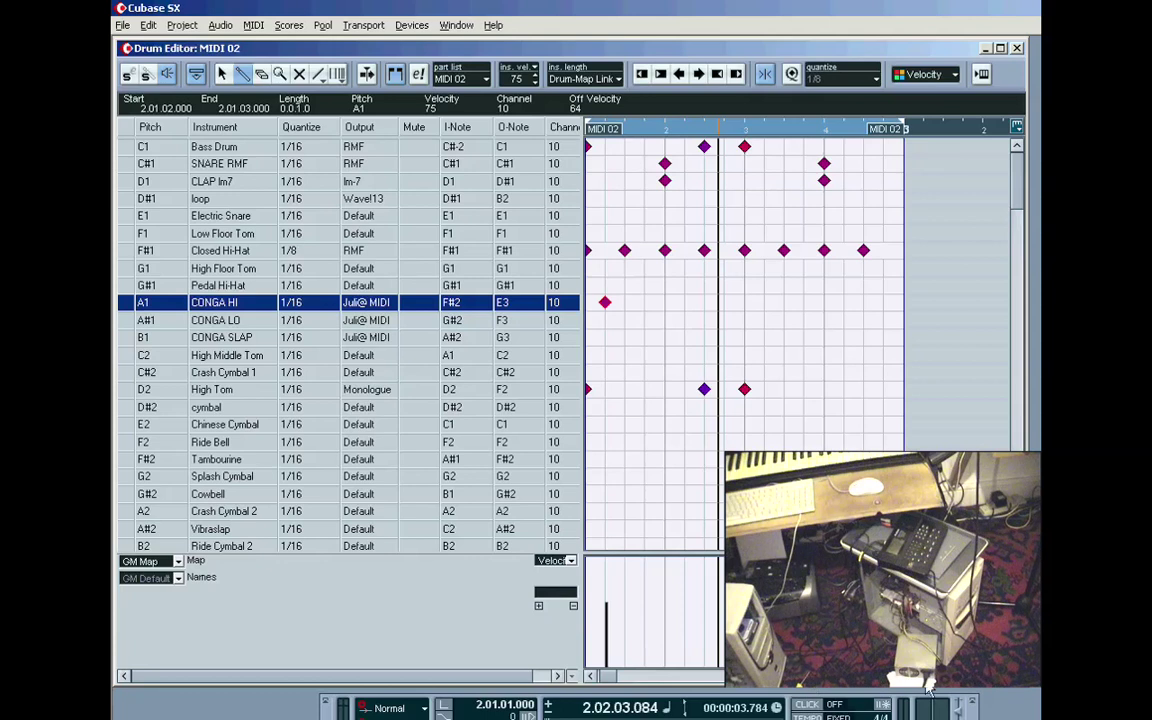
scroll(938, 687, right, 2)
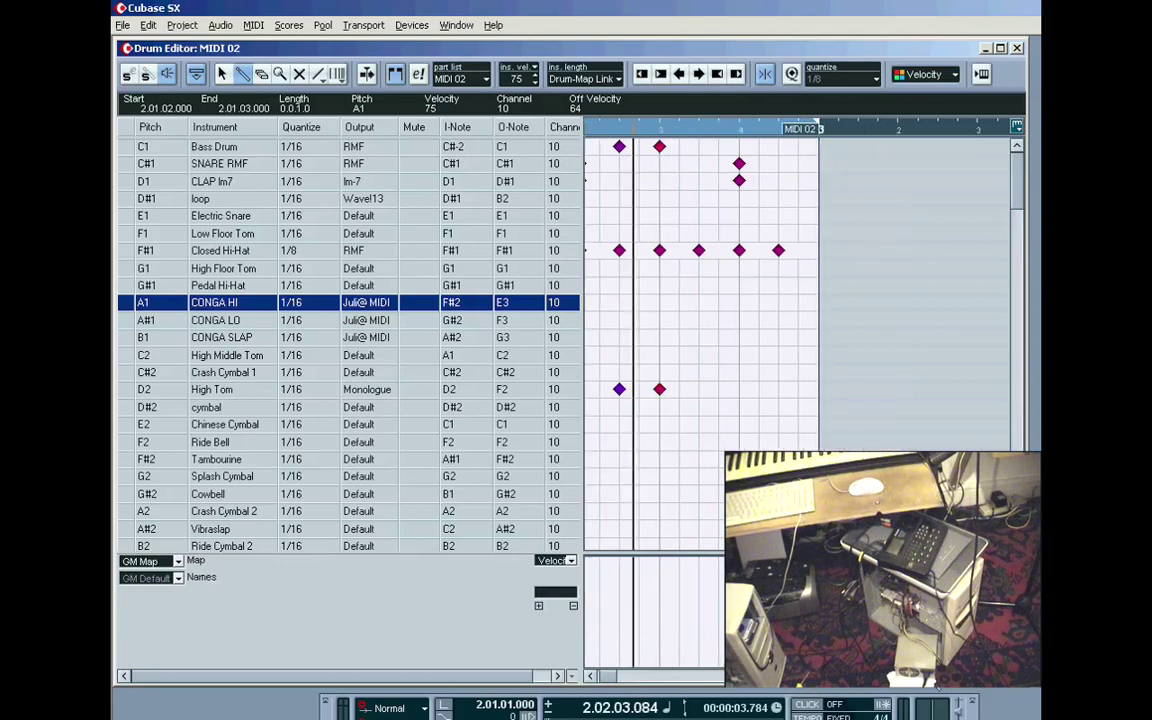
scroll(613, 678, left, 4)
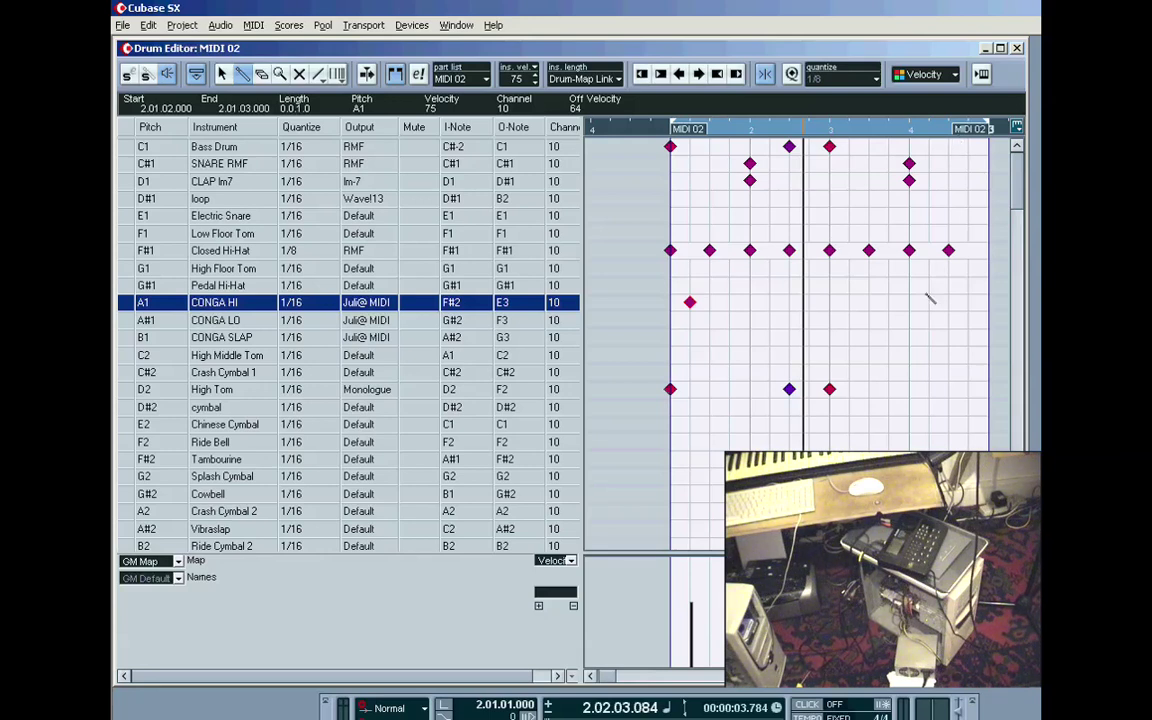
Step: Delete the CONGA HI test note and widen the note grid to show the part start
click(690, 302)
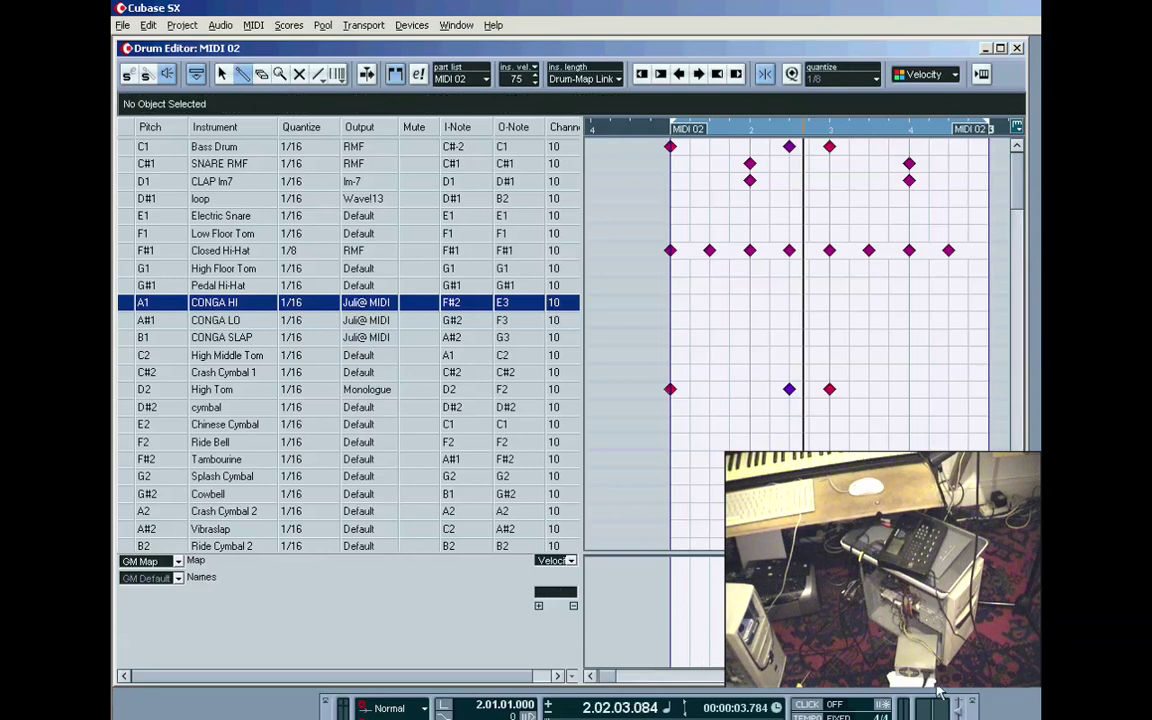
scroll(620, 501, right, 2)
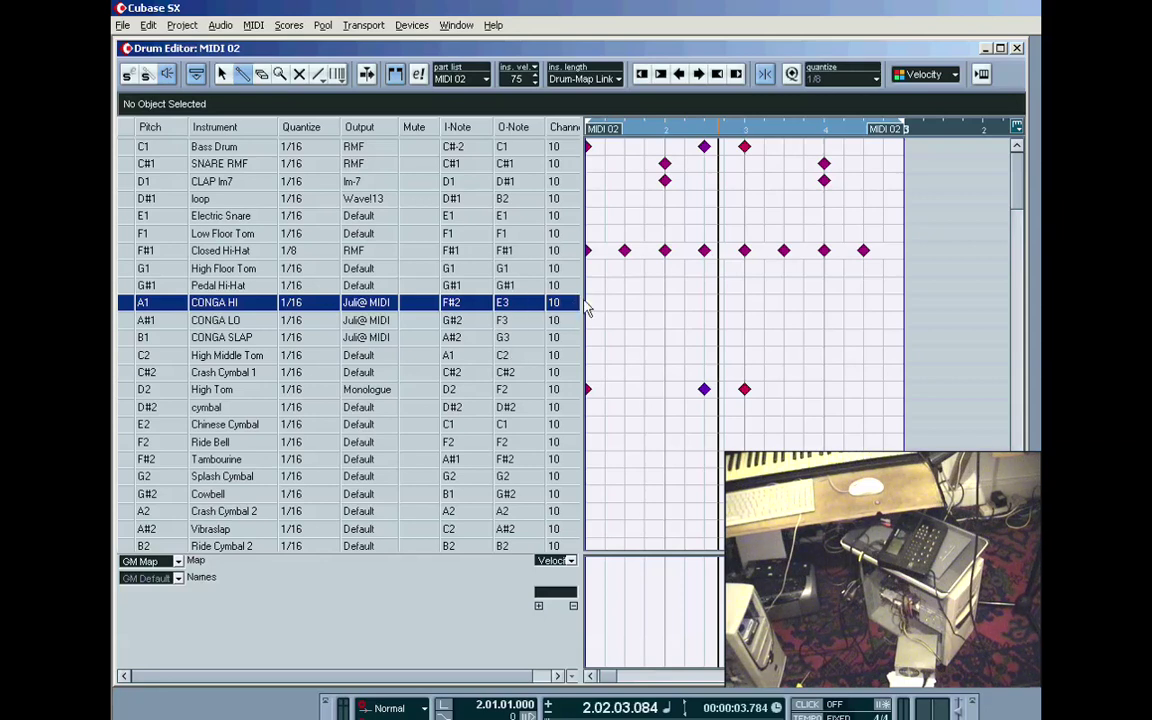
drag(493, 299, 433, 300)
click(439, 677)
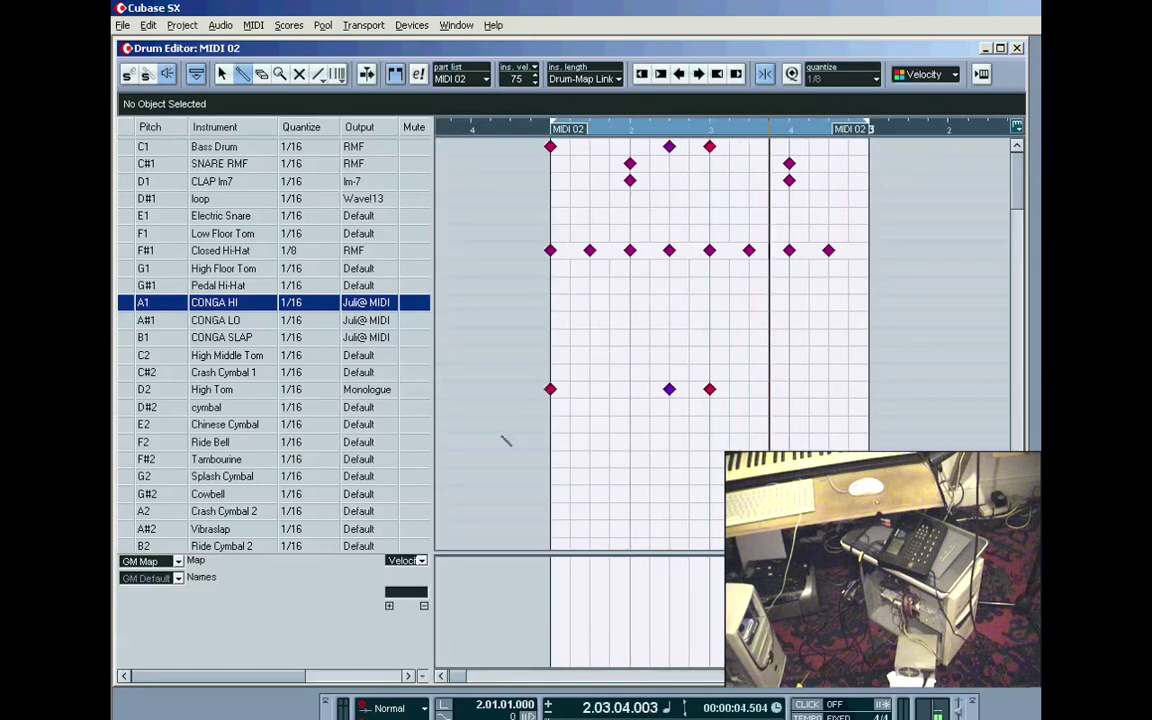
Step: Add CONGA HI, SLAP and LO hits in the first half of the bar
click(557, 303)
click(572, 302)
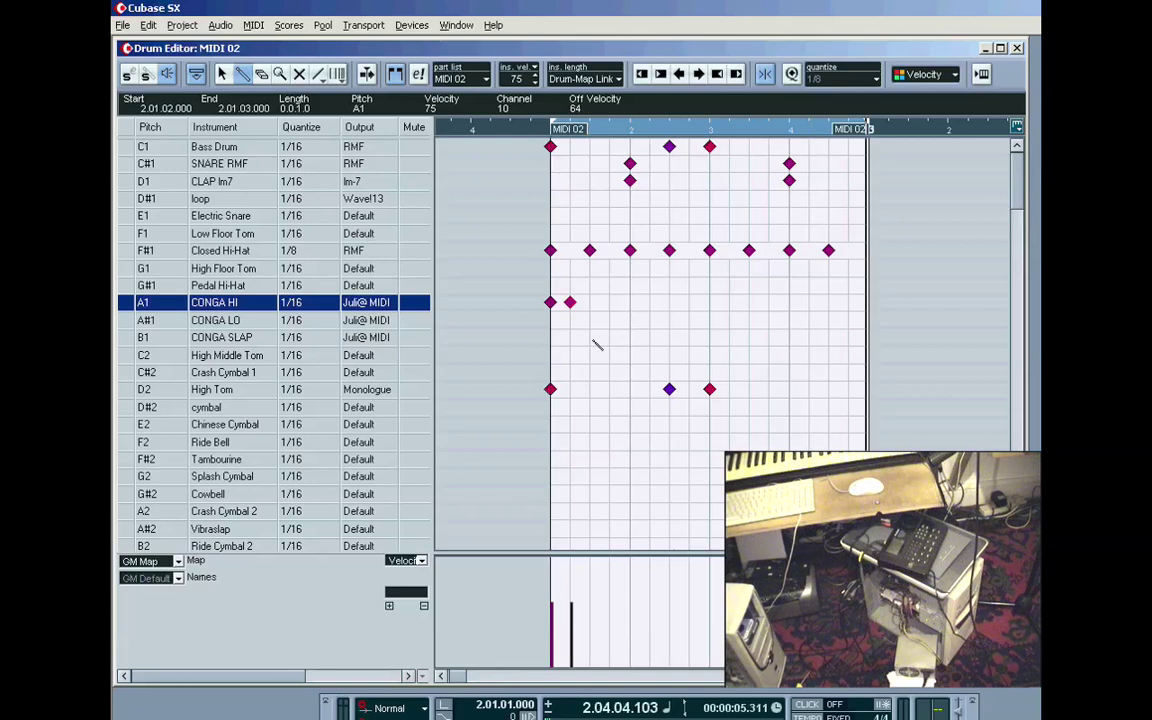
click(590, 337)
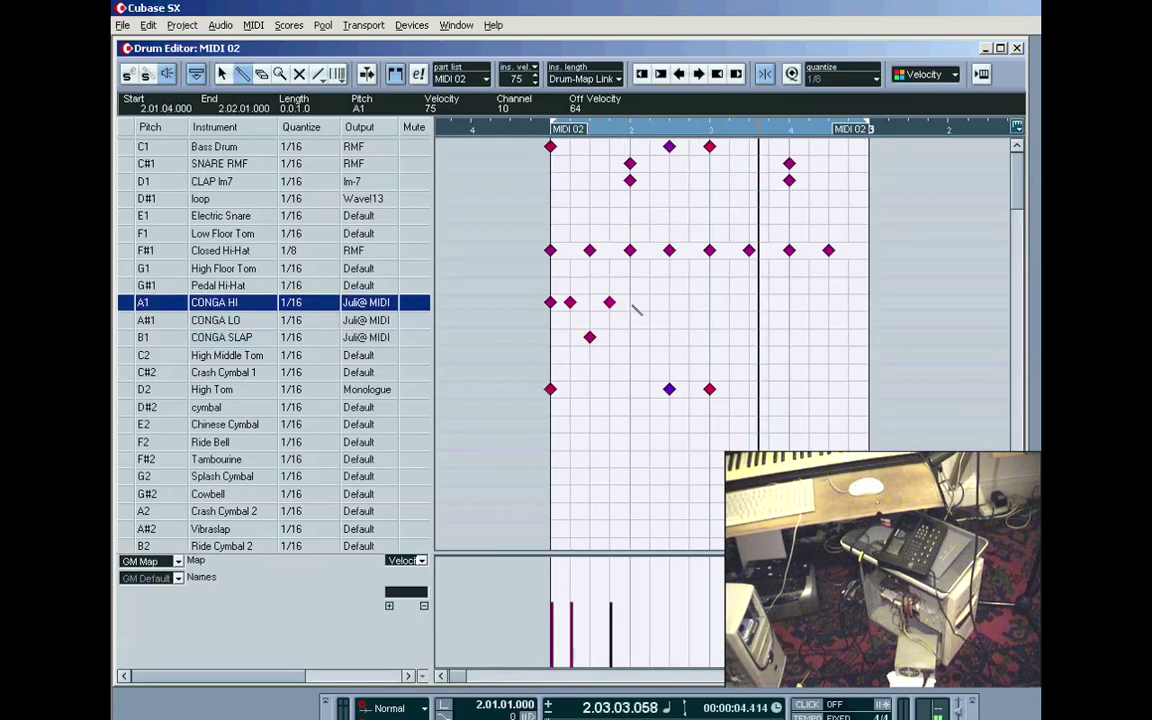
click(630, 320)
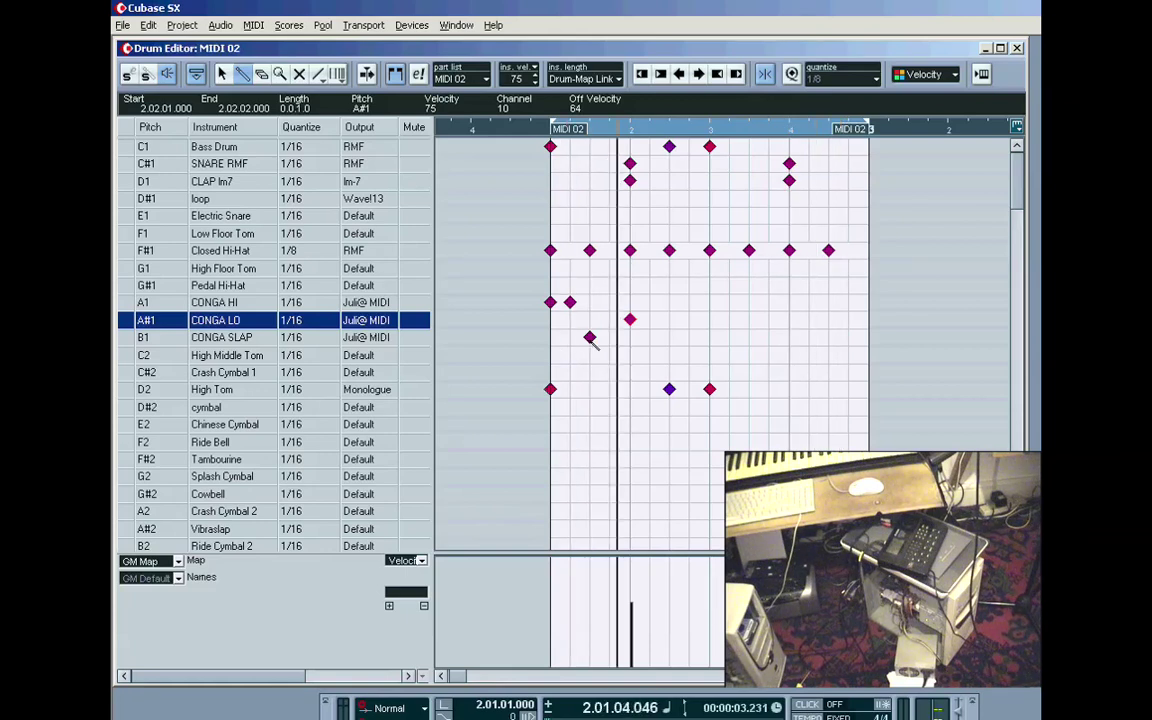
click(650, 320)
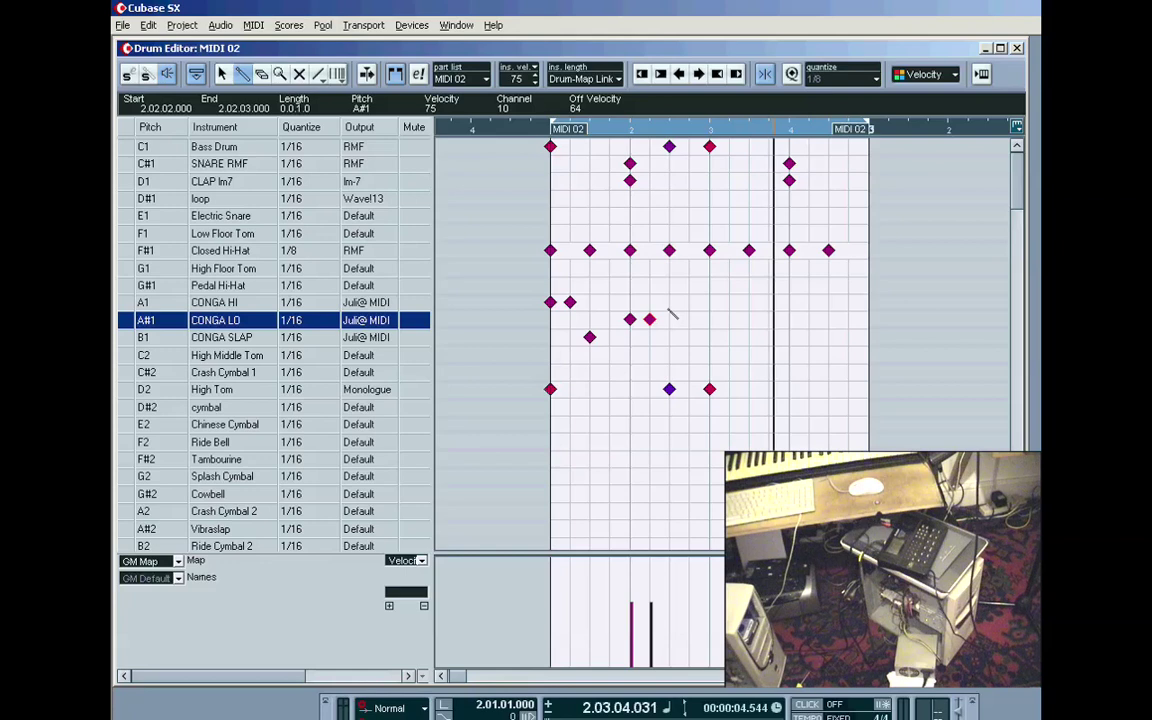
click(669, 302)
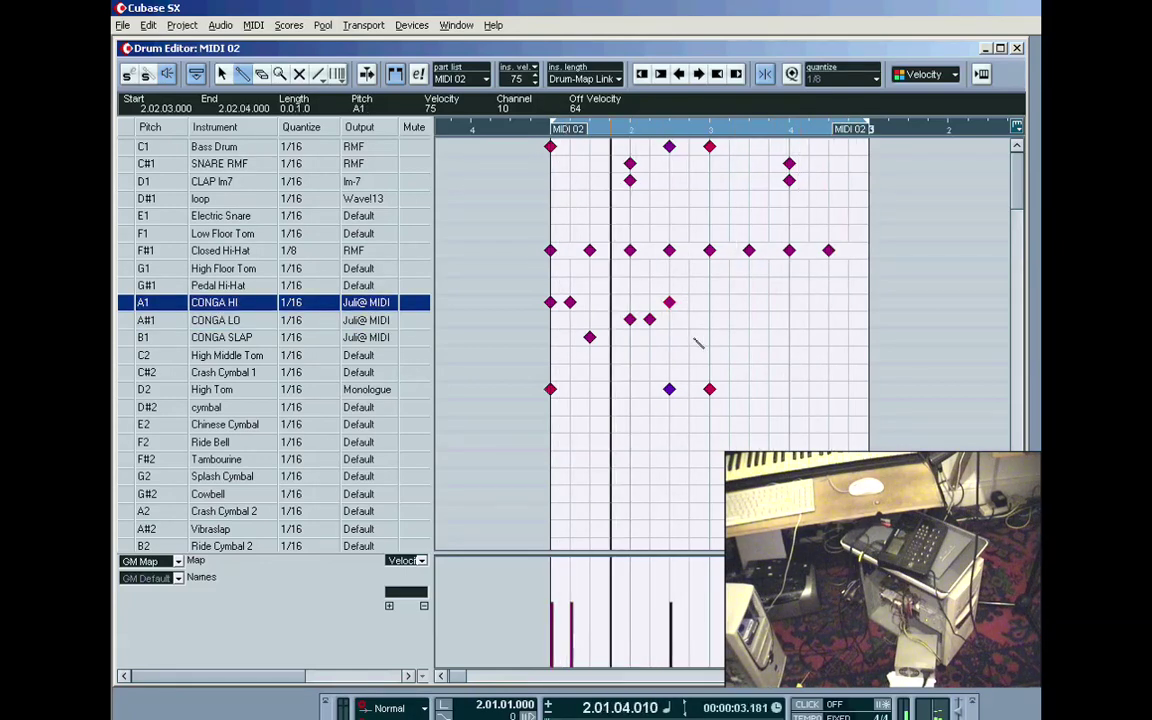
click(709, 337)
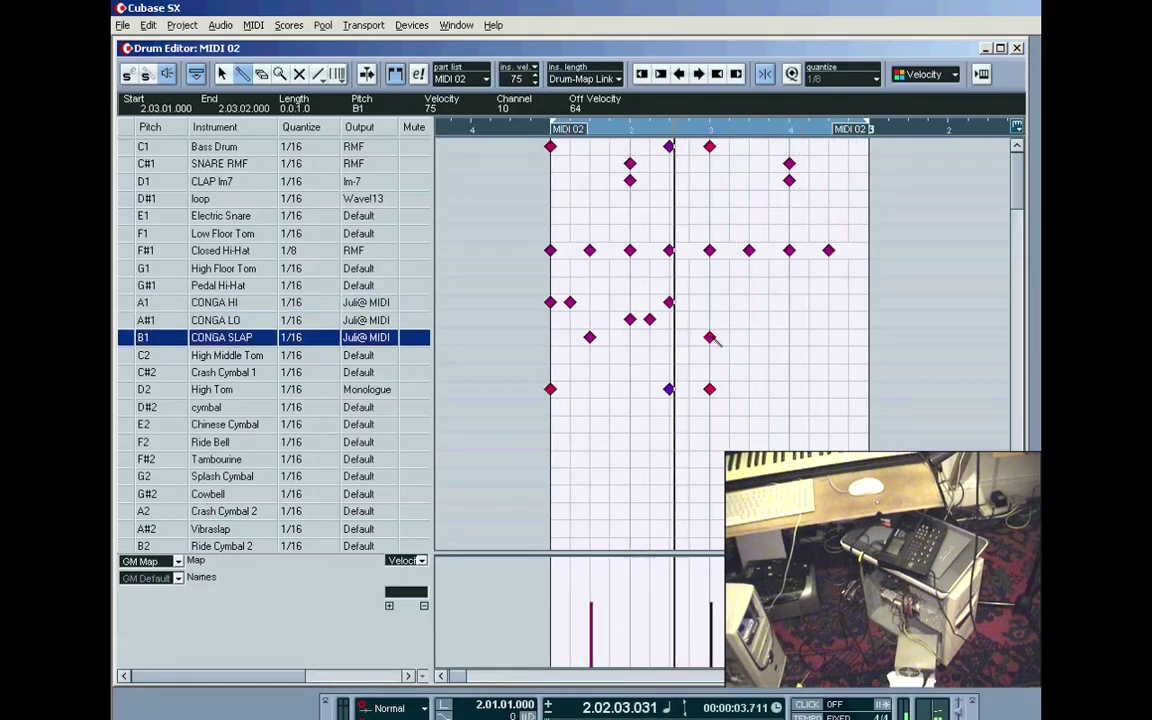
Step: Add CONGA HI, SLAP and LO hits later in the bar, removing one misplaced HI hit
click(749, 302)
click(749, 337)
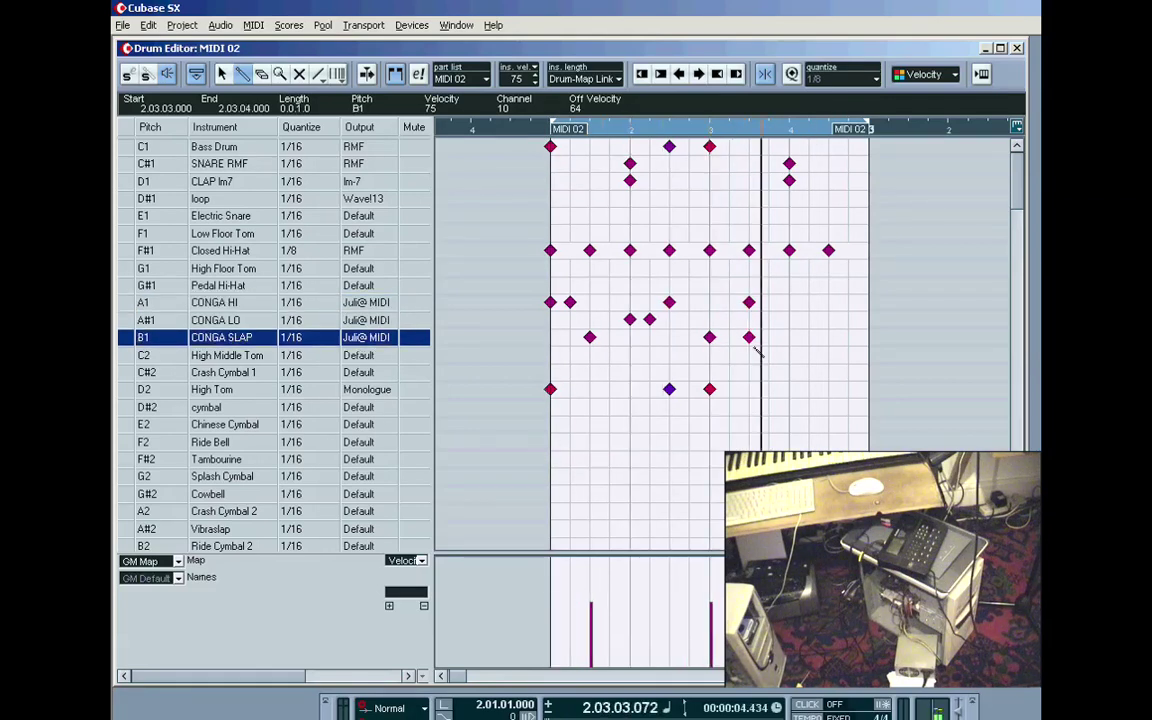
click(789, 302)
click(789, 337)
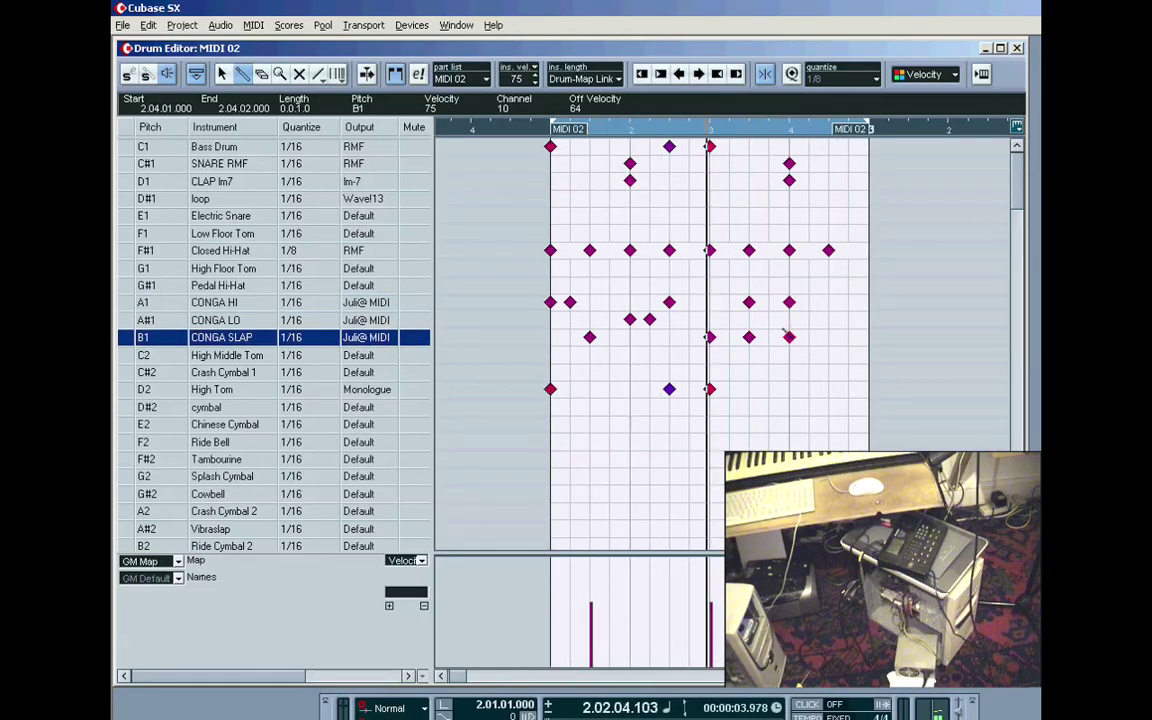
click(769, 319)
click(789, 302)
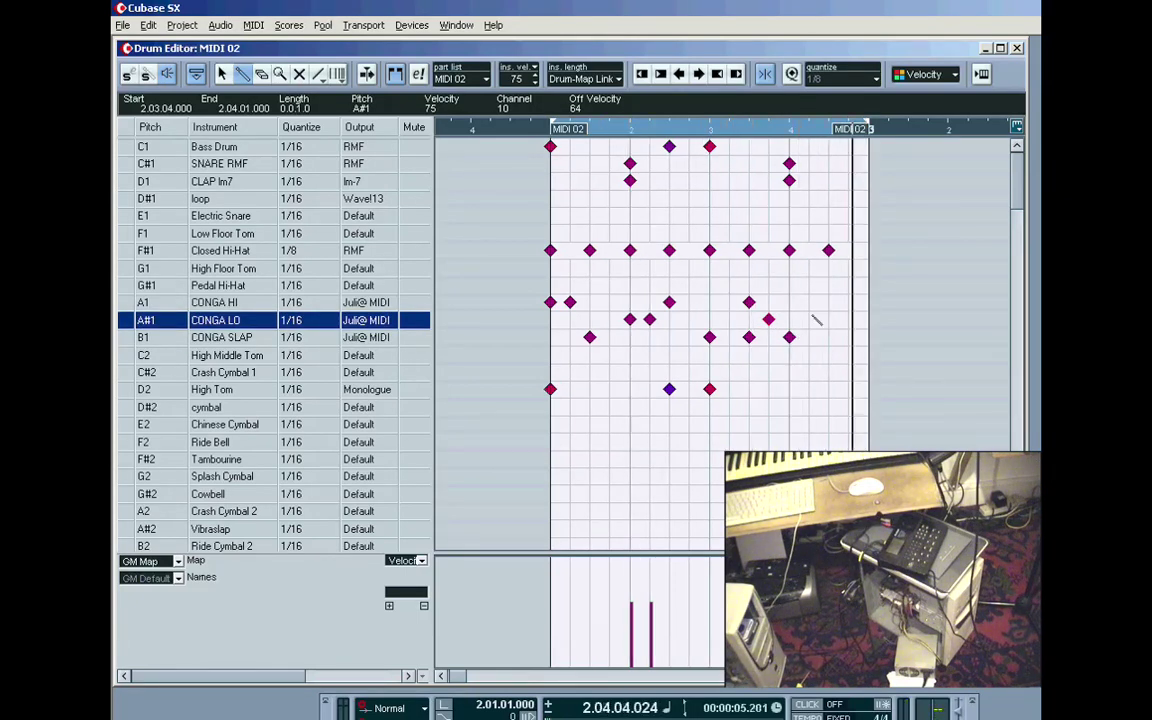
click(828, 319)
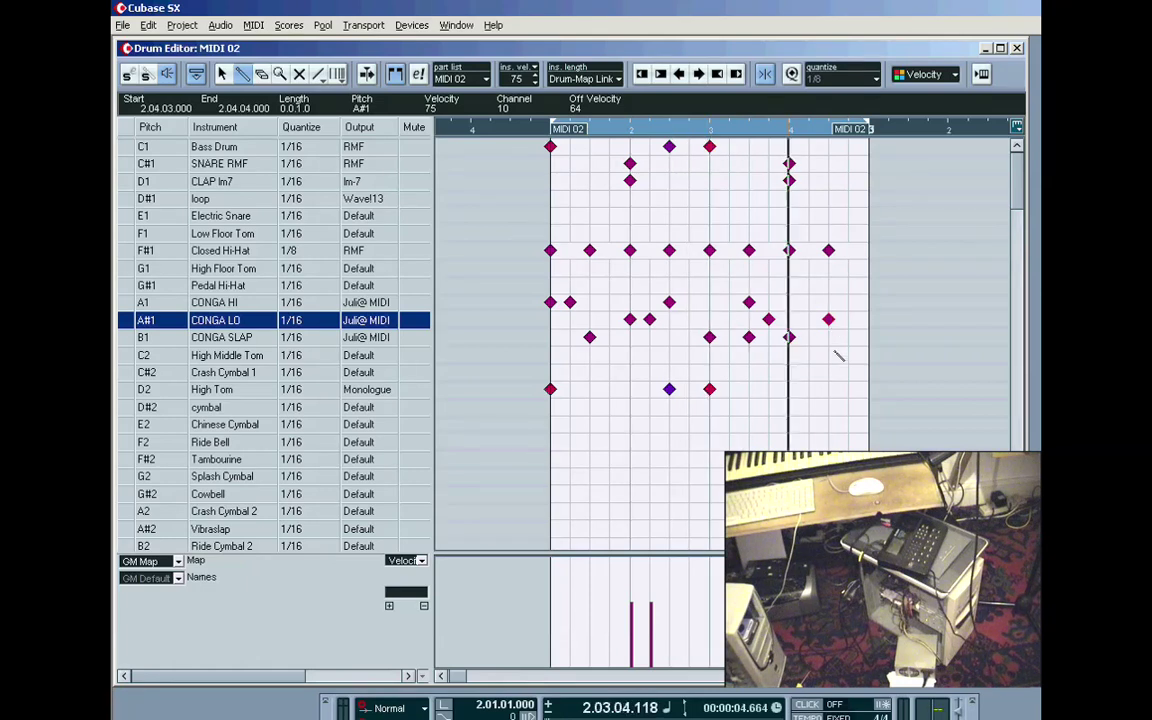
click(809, 302)
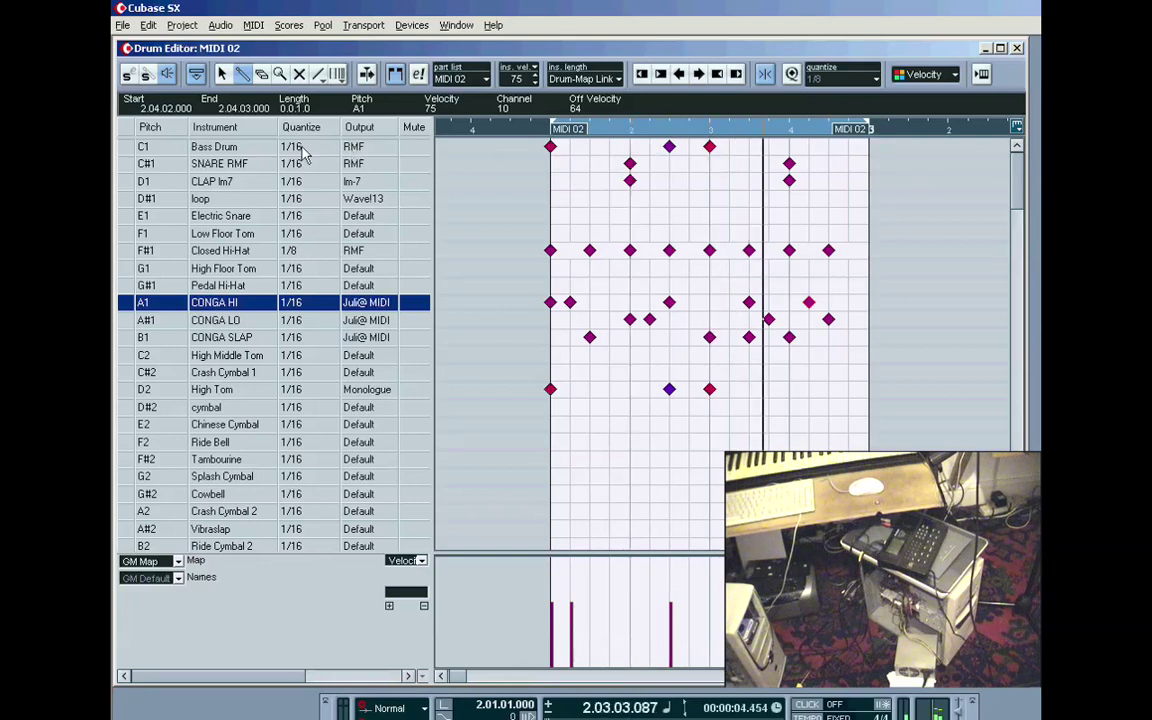
Step: Audition Bass Drum, SNARE RMF, CLAP lm7 and loop, then add a loop note on beat one
click(140, 148)
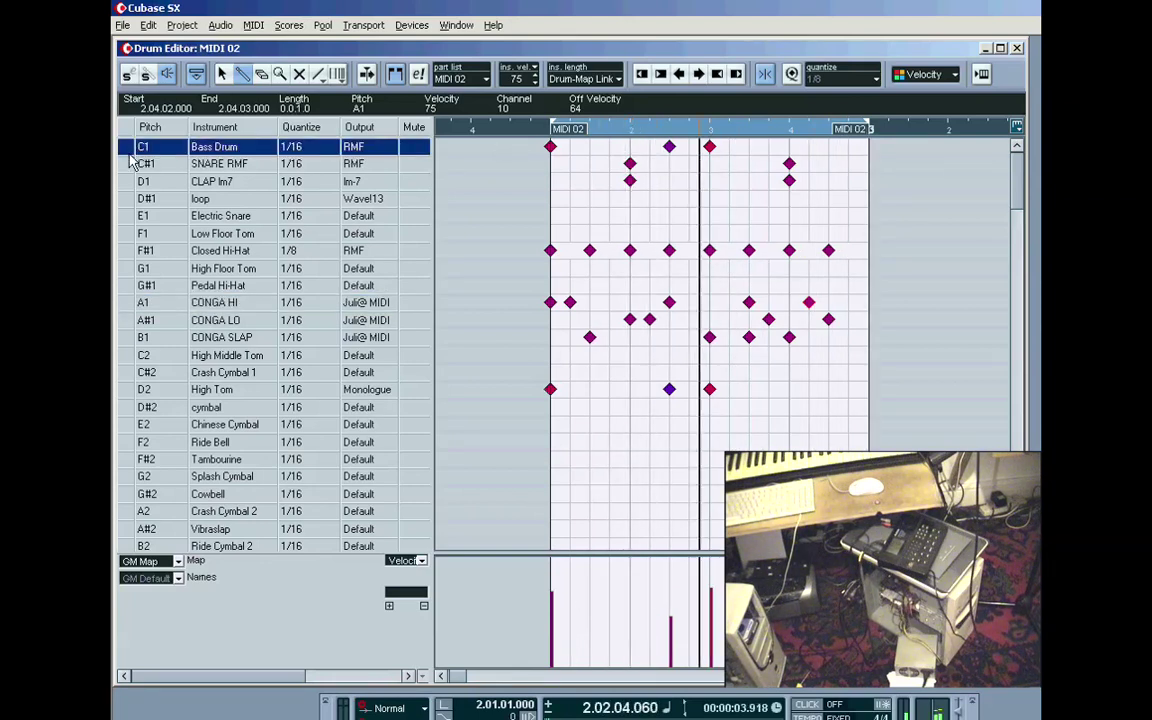
click(130, 164)
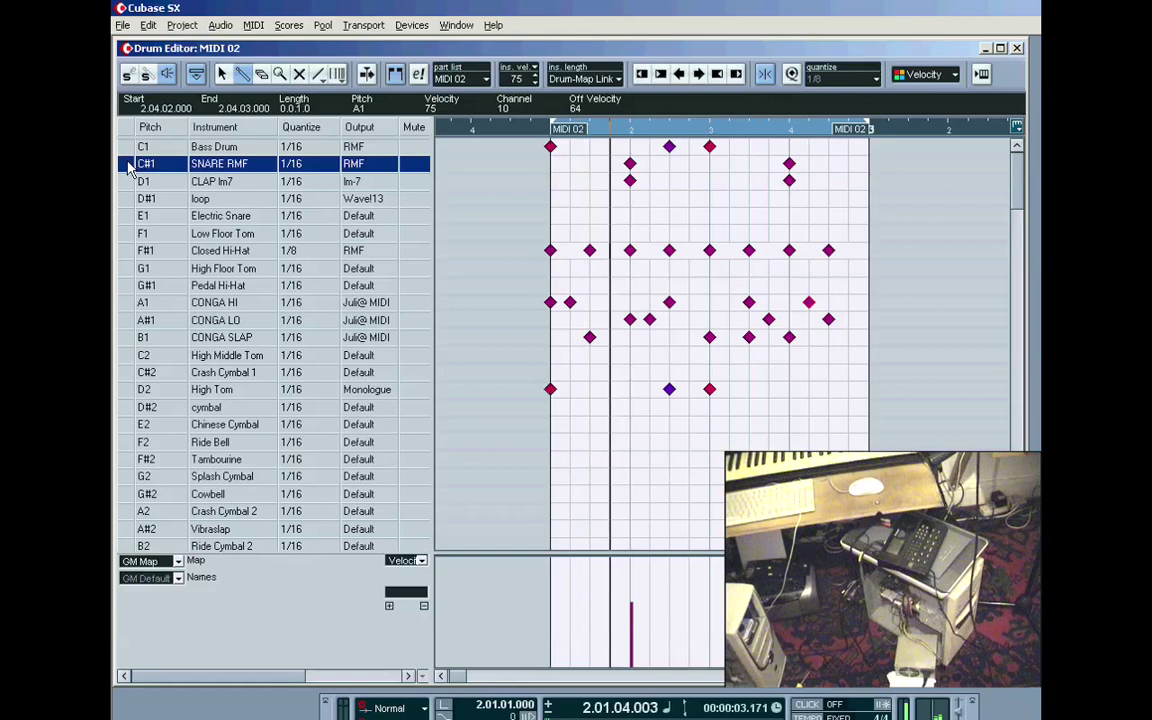
click(129, 185)
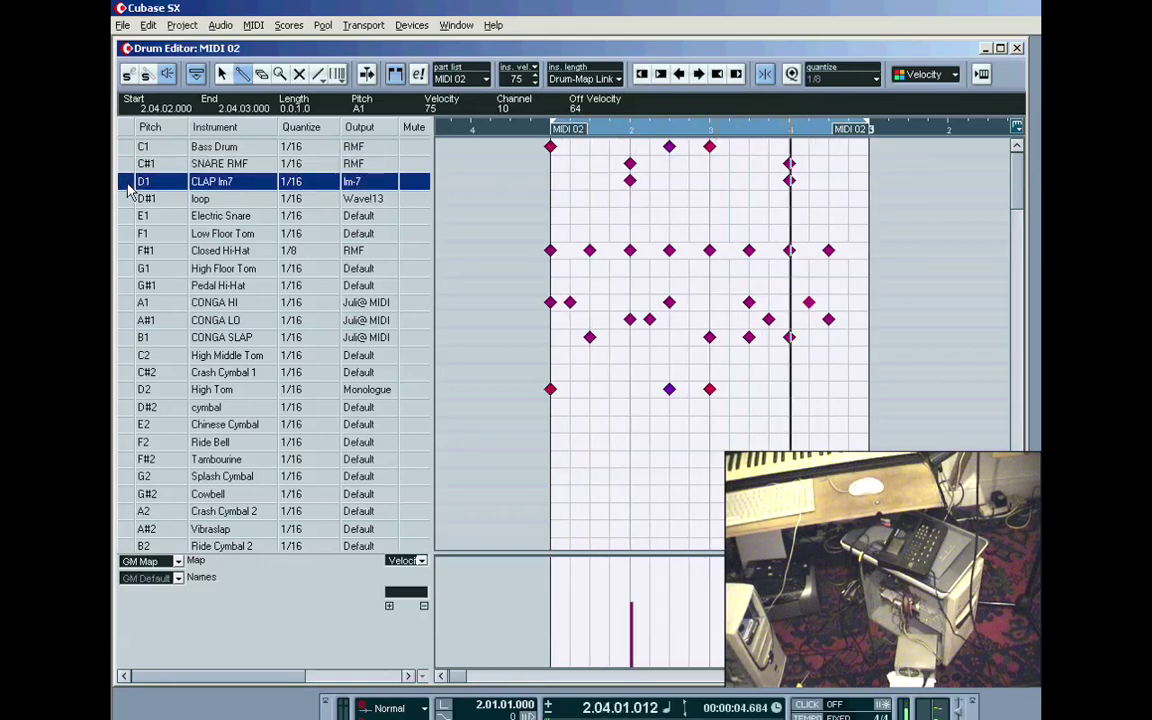
click(130, 198)
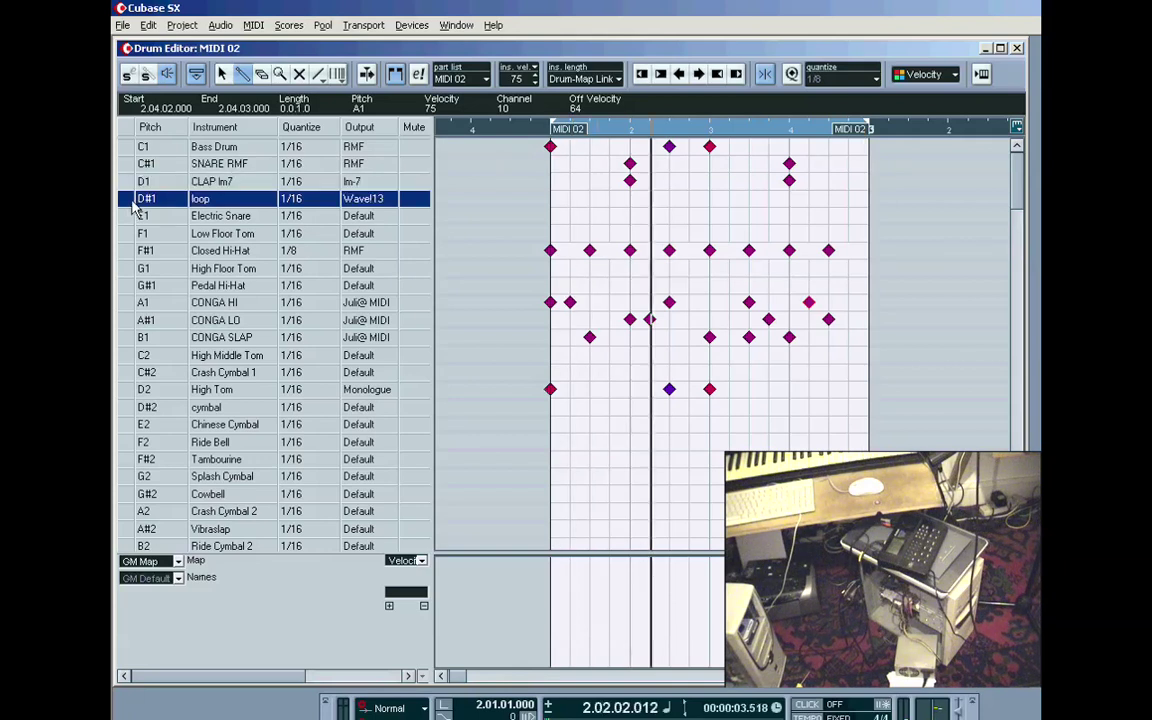
click(551, 199)
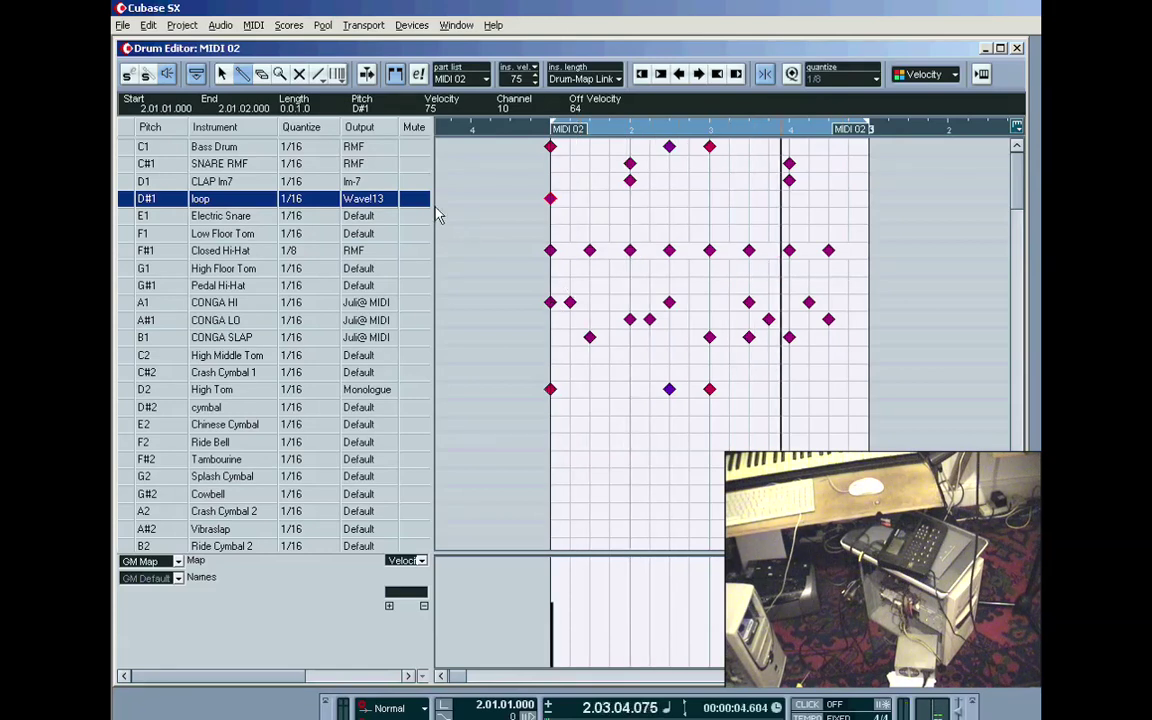
Step: Reveal the O-Note column and set the loop row's output note to G3
drag(542, 212, 544, 208)
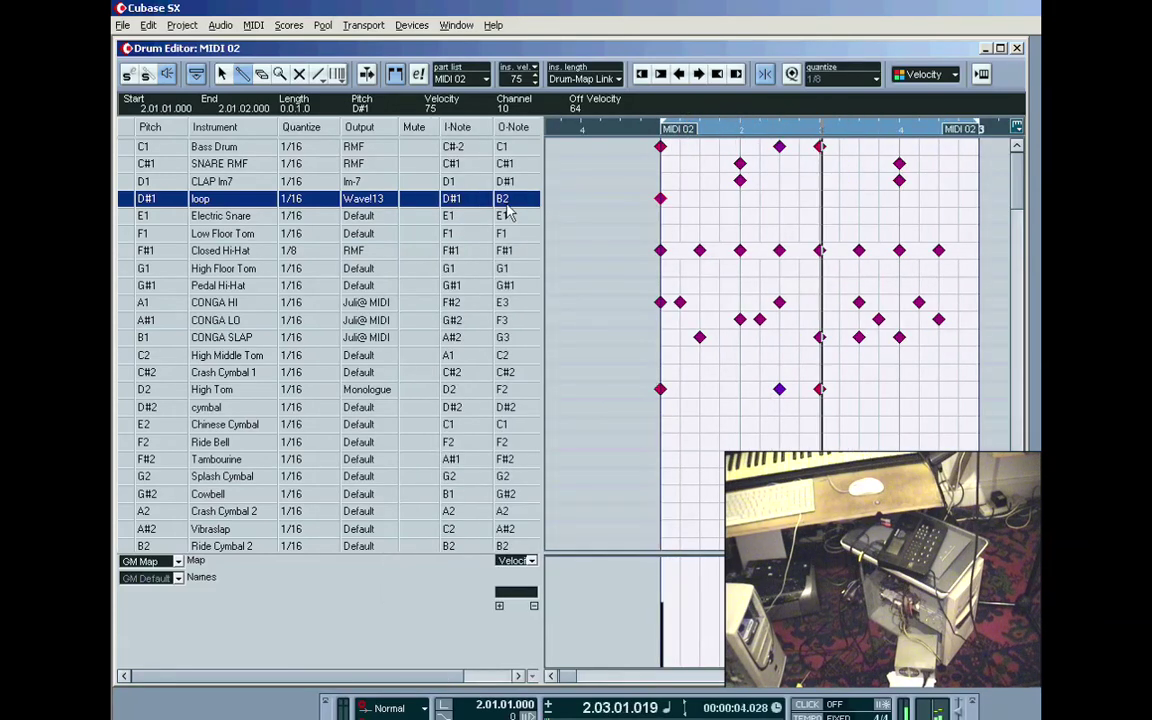
text(G3)
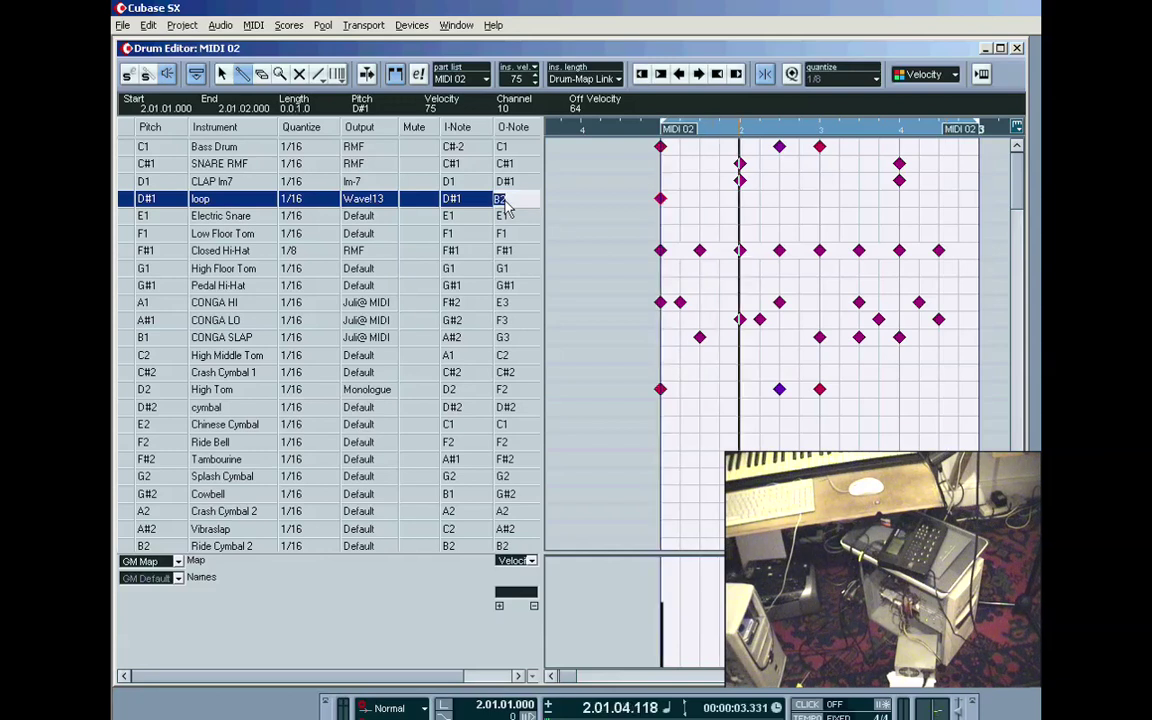
key(Return)
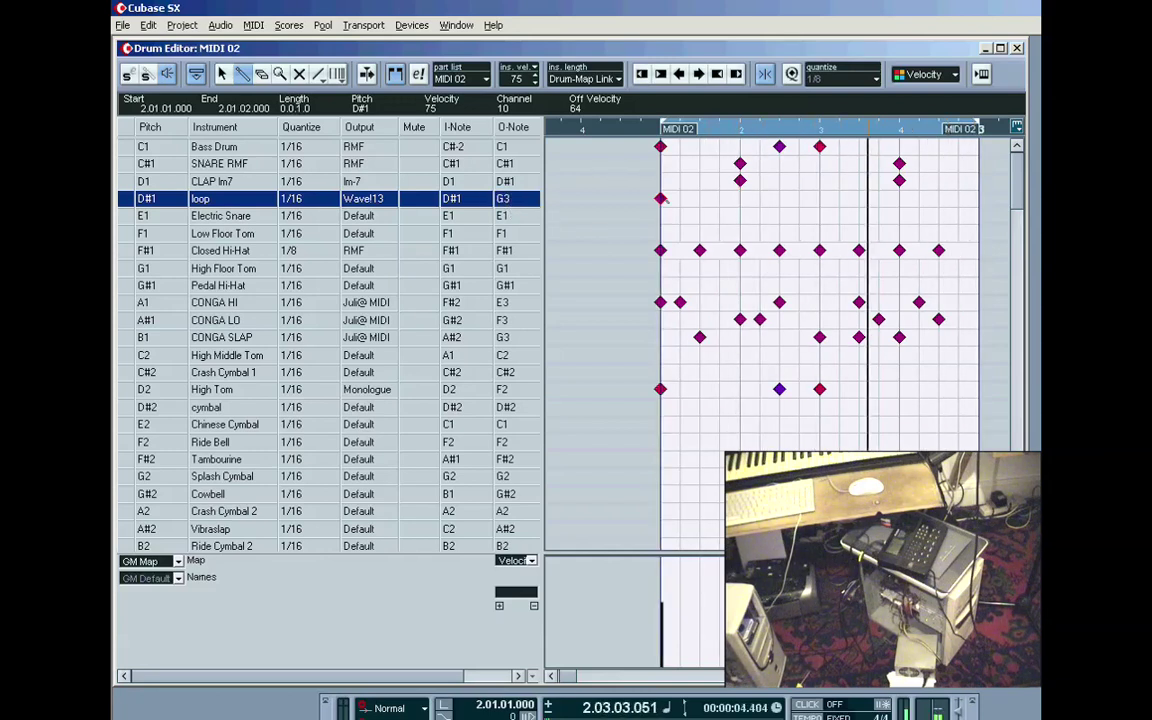
Step: Set Insert Length to 1/2 and redraw the loop note at the bar start
click(640, 177)
click(584, 79)
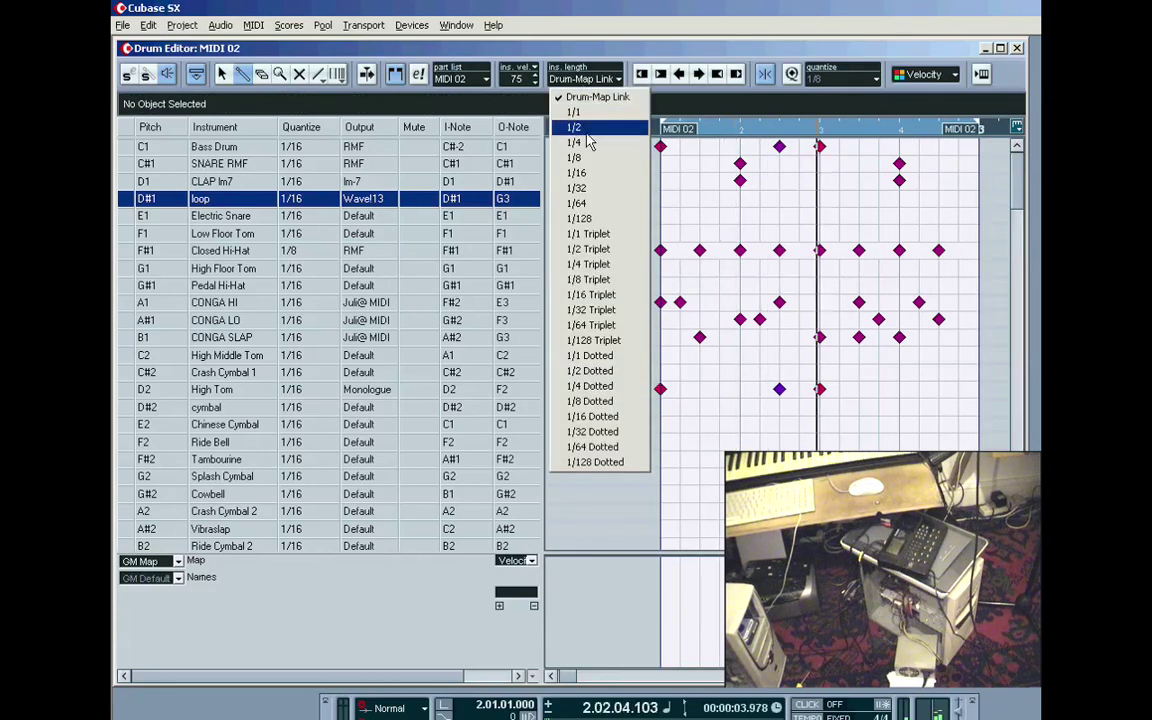
click(574, 127)
click(660, 198)
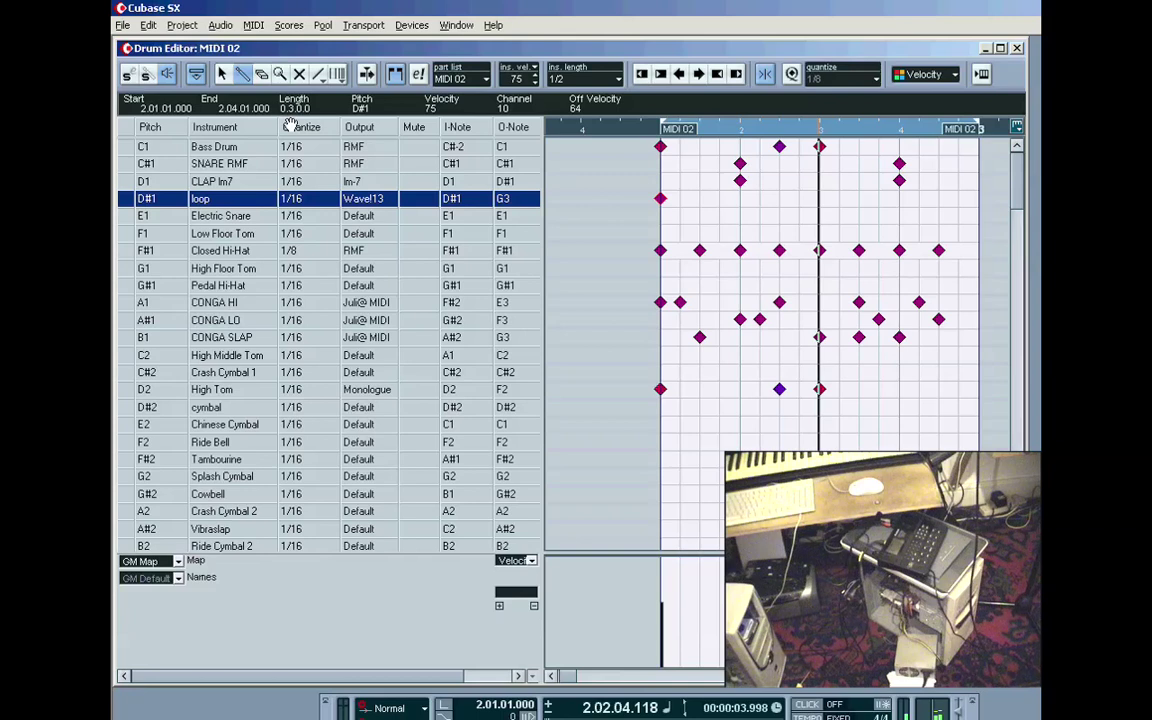
Step: Add a CONGA SLAP hit in beat two and delete the neighbouring CONGA LO and HI hits
click(779, 337)
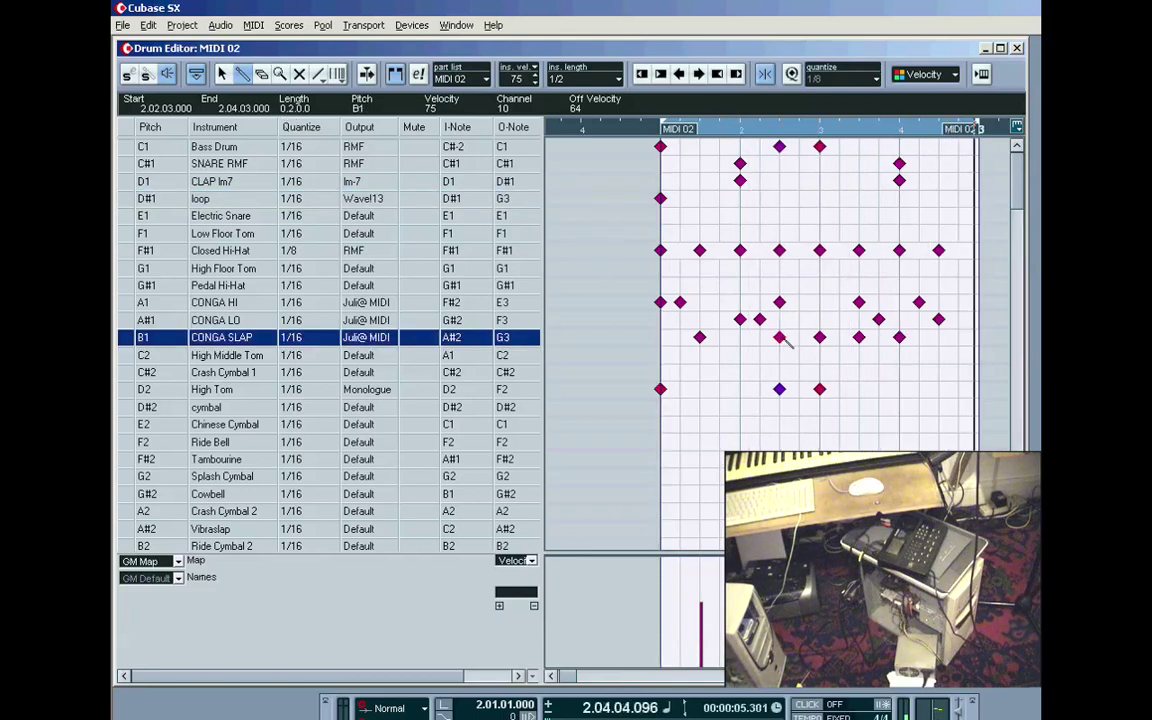
click(760, 319)
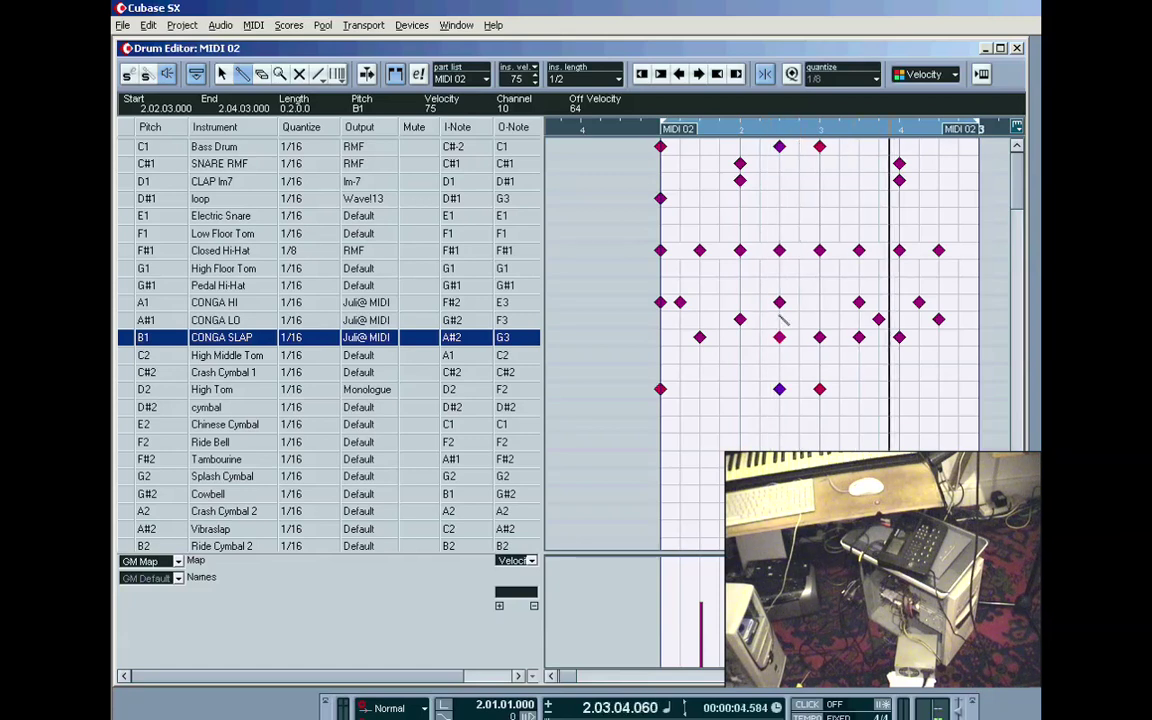
click(779, 302)
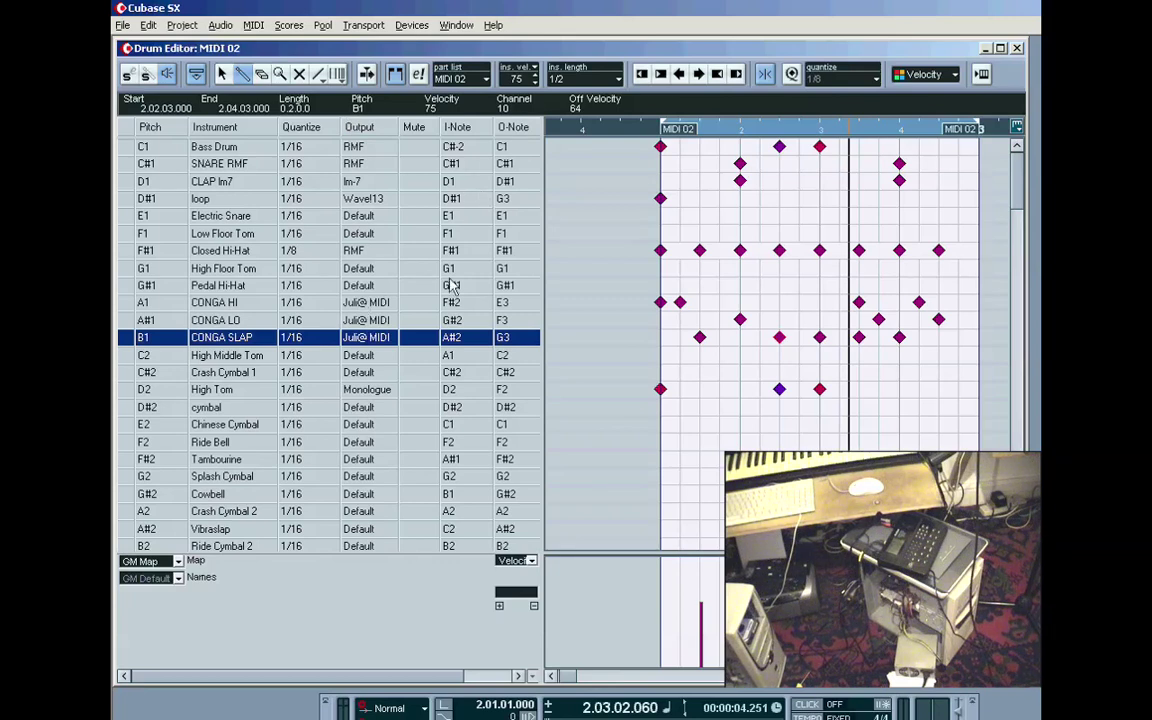
click(501, 305)
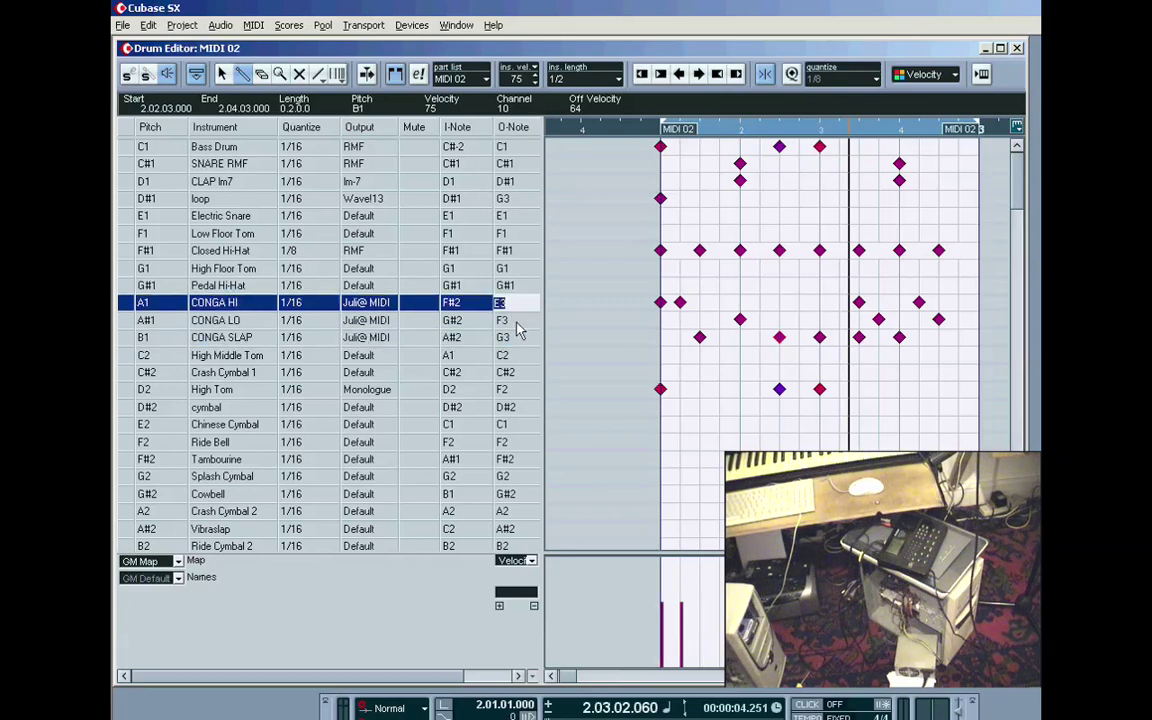
click(517, 322)
click(516, 339)
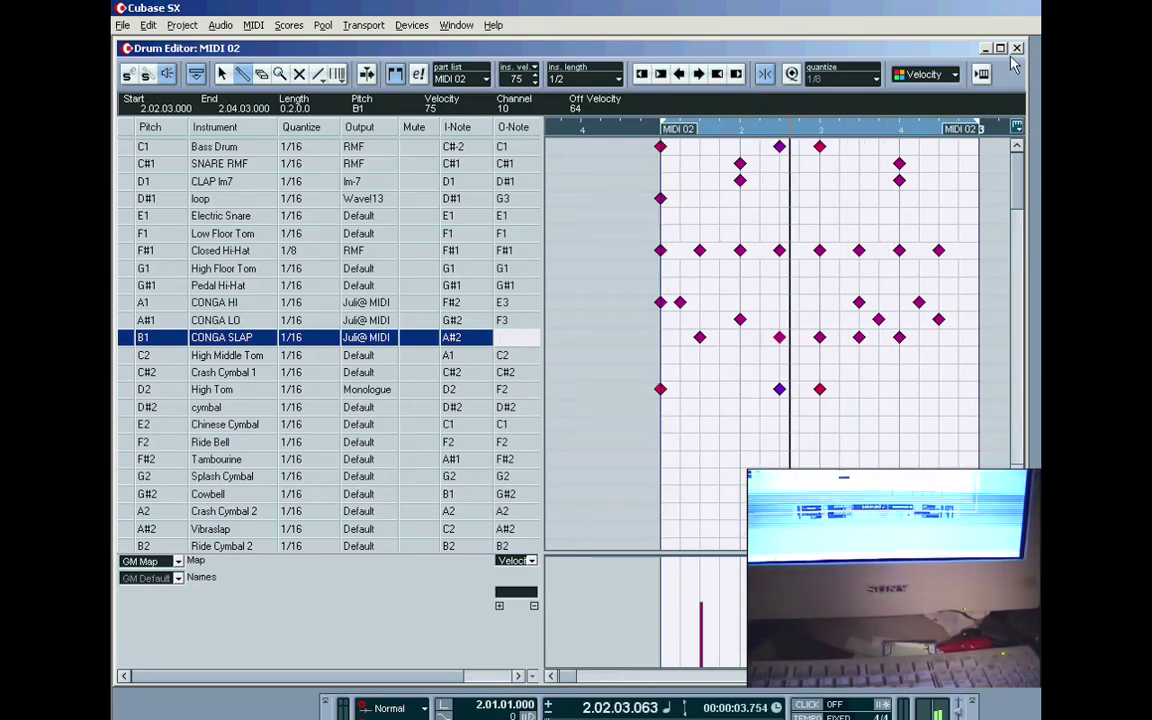
Step: Close the Drum Editor and open the Mixer from the Devices menu
click(1017, 48)
click(412, 25)
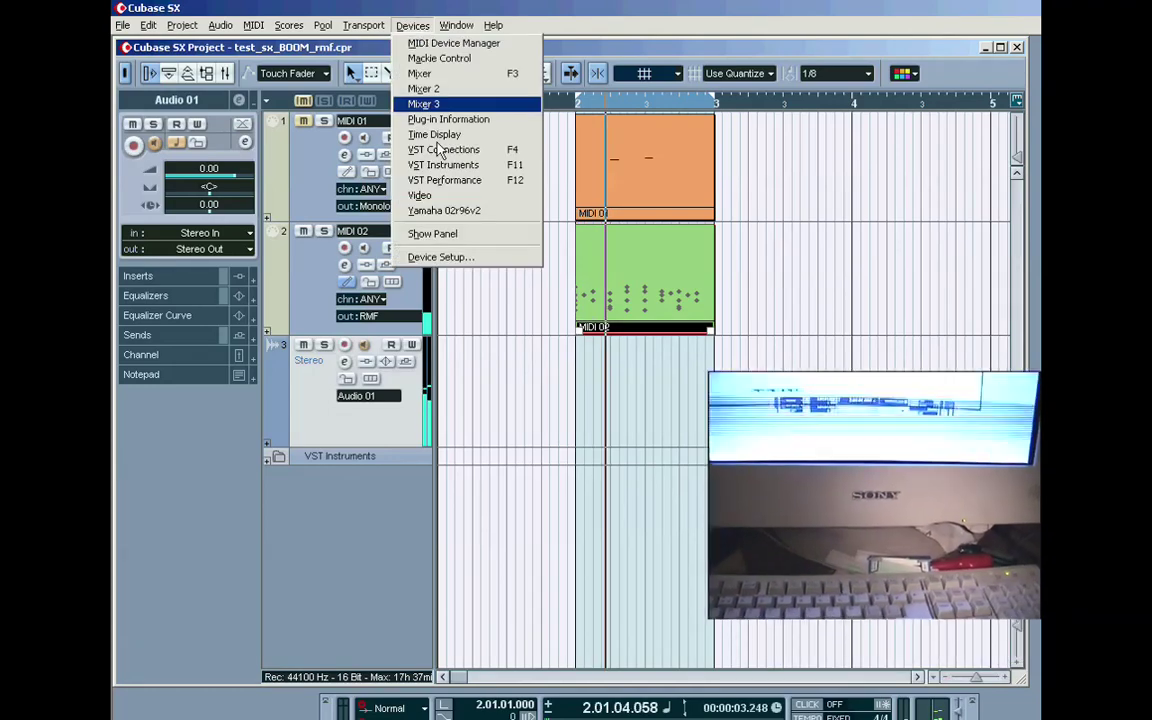
click(434, 76)
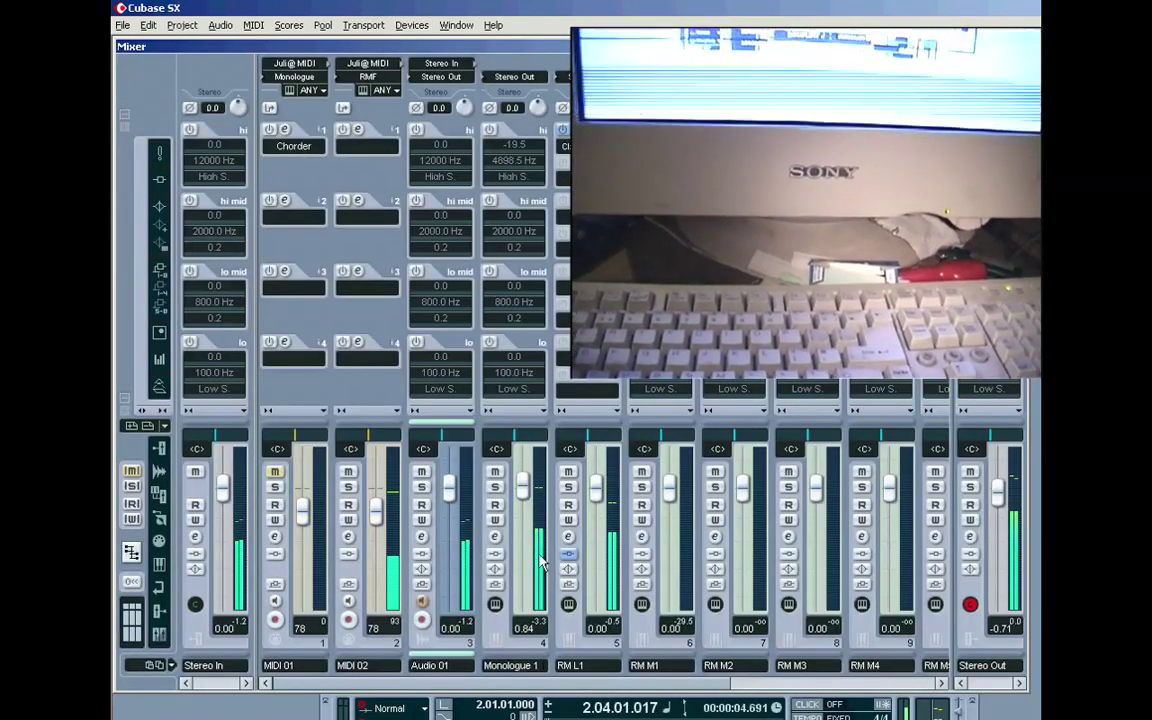